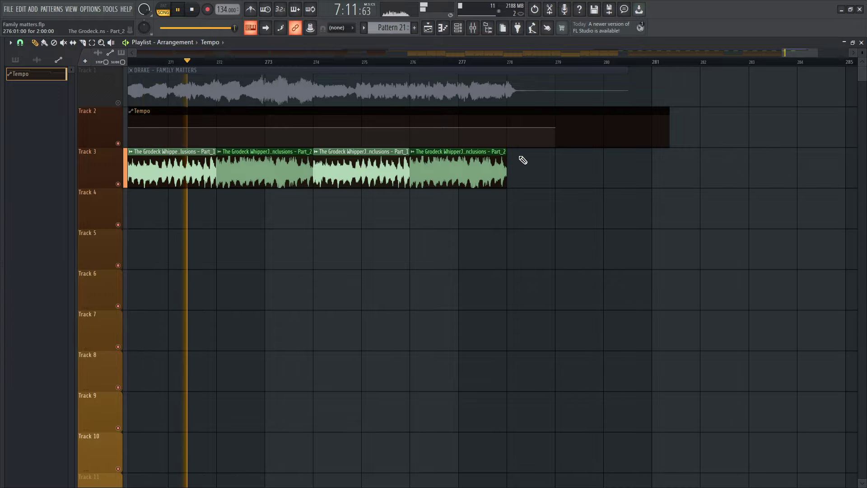
# View the whole playlist arrangement, bring up Pattern 1 in the channel rack, and stop the song playback.
pyautogui.scroll(-10, 523, 160)
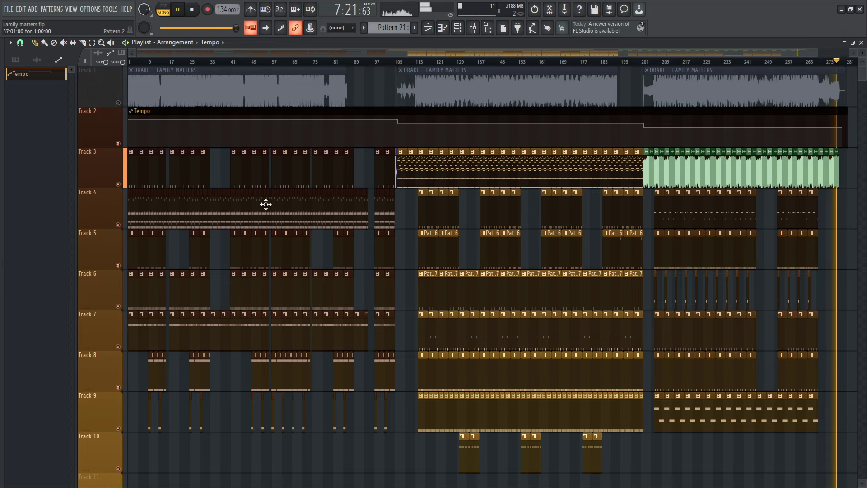
pyautogui.click(457, 27)
pyautogui.scroll(20, 408, 27)
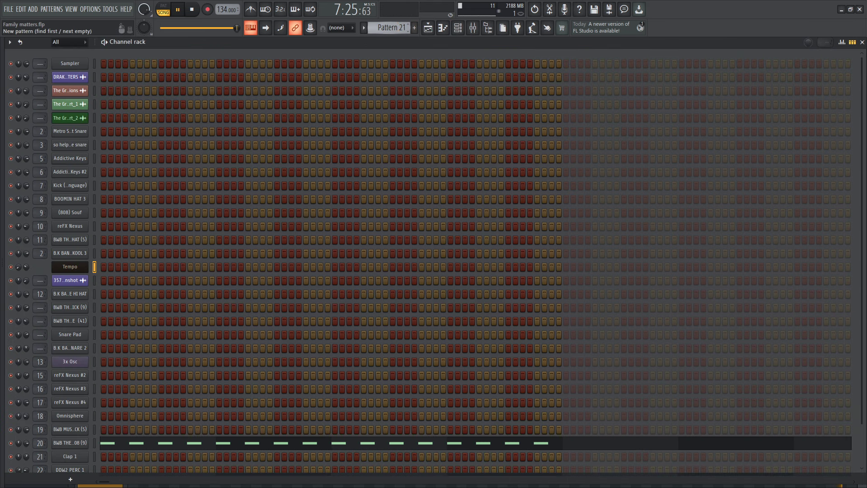
pyautogui.press('space')
# Inspect the Metro Soft Snare, so help snare and B.K BANGERZ - OLD SKOOL 3 samples and play Pattern 1.
pyautogui.click(85, 133)
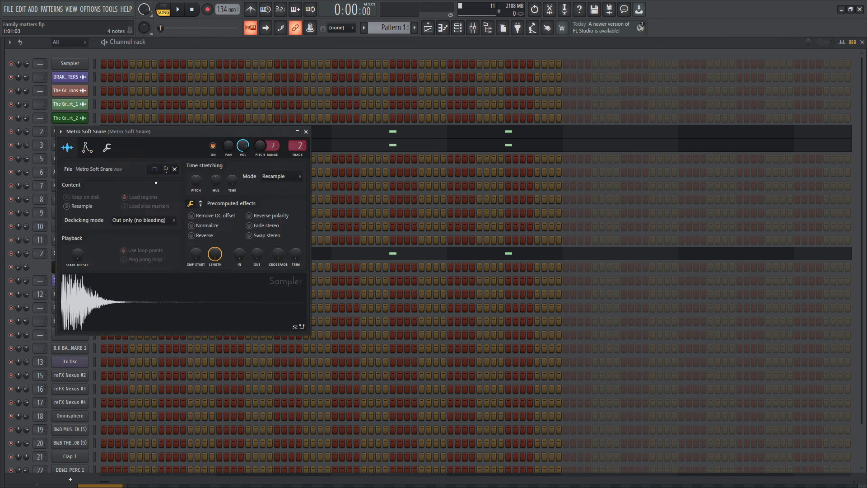
pyautogui.click(179, 290)
pyautogui.press('Escape')
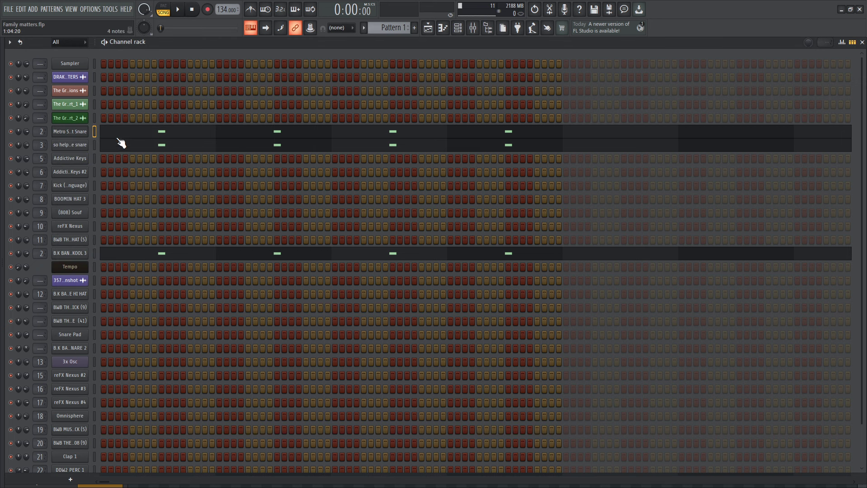
pyautogui.click(83, 148)
pyautogui.click(139, 302)
pyautogui.press('Escape')
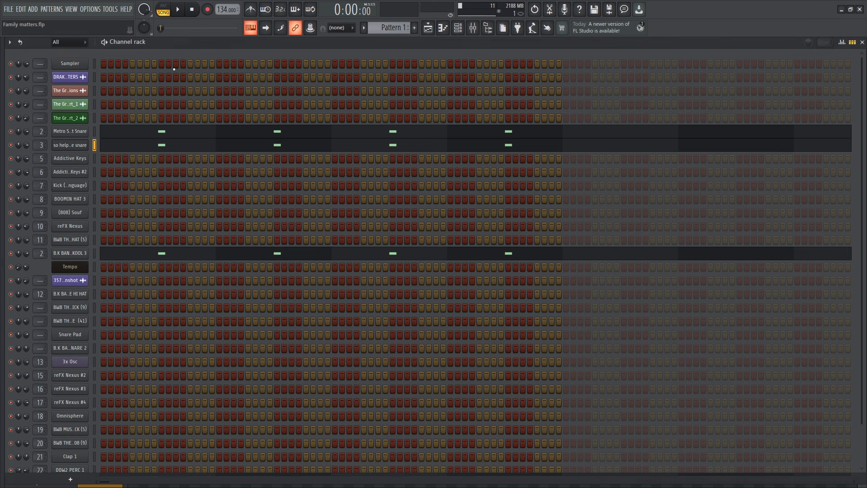
pyautogui.click(85, 255)
pyautogui.click(178, 319)
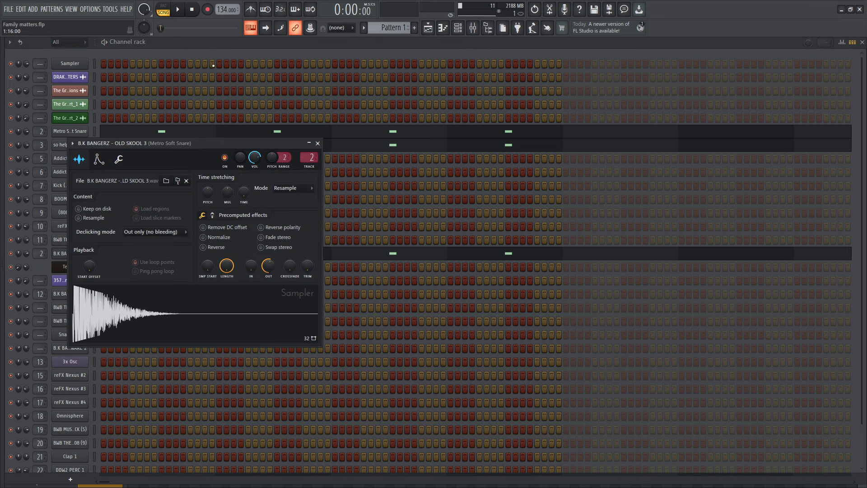
pyautogui.press('Escape')
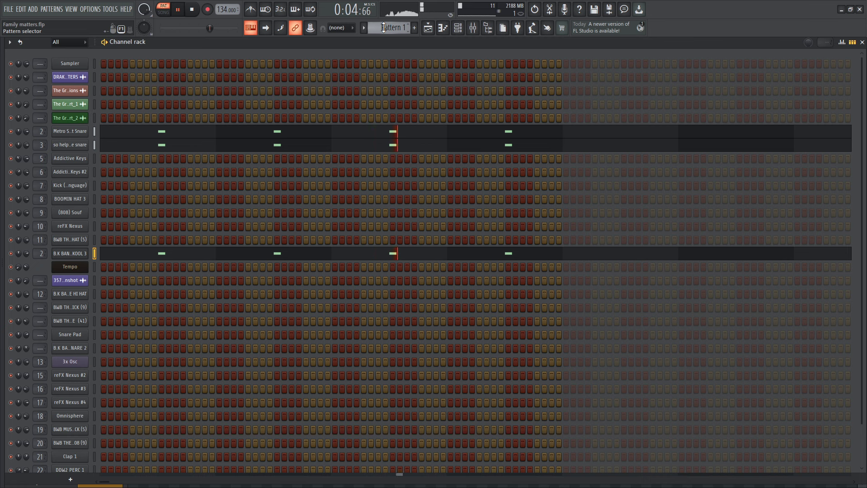
pyautogui.press('space')
# Switch to Pattern 2 and inspect the instruments on the Addictive Keys and Addictive Keys #2 channels.
pyautogui.scroll(-1, 384, 28)
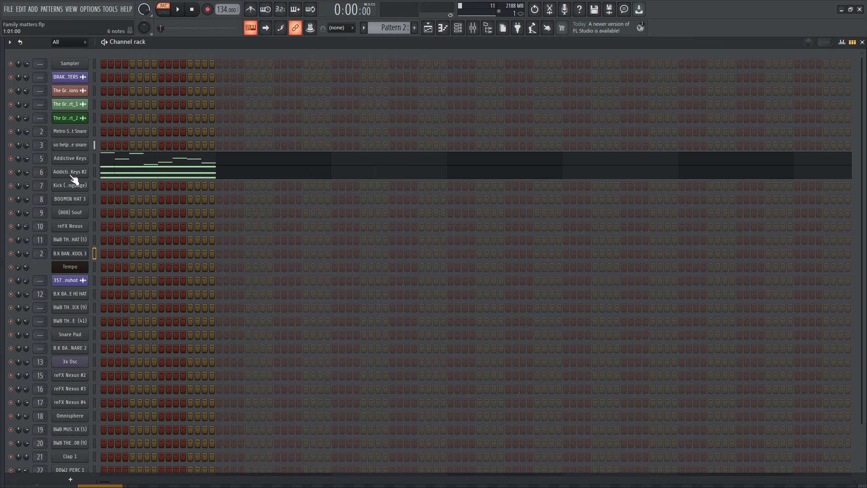
pyautogui.click(69, 159)
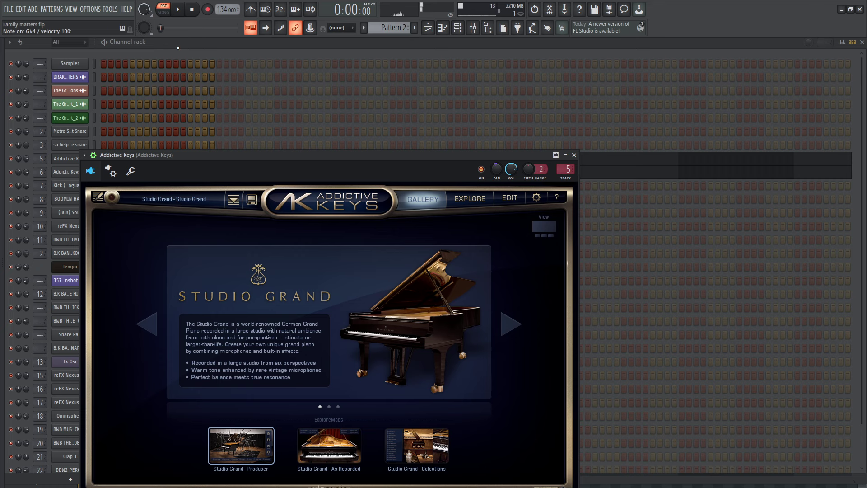
pyautogui.press('Escape')
pyautogui.click(73, 173)
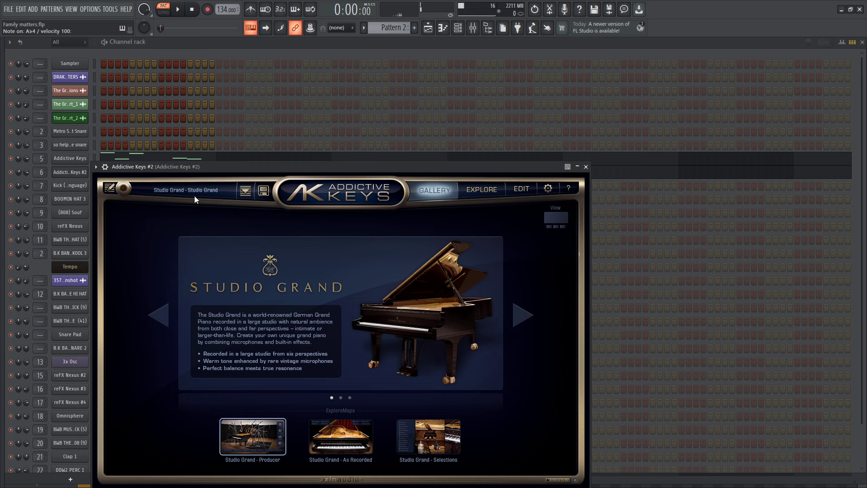
pyautogui.press('Escape')
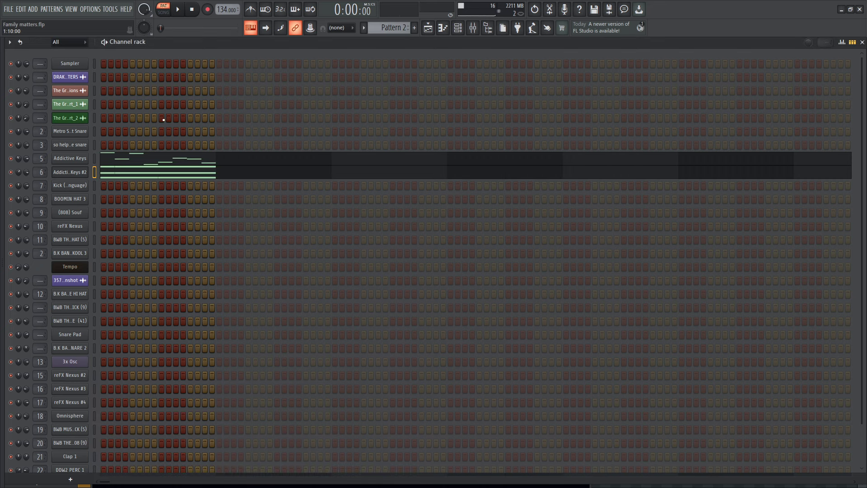
# Return the song to its starting tempo of 164 and play Pattern 2 with the Addictive Keys melody shown in the piano roll.
pyautogui.click(151, 164)
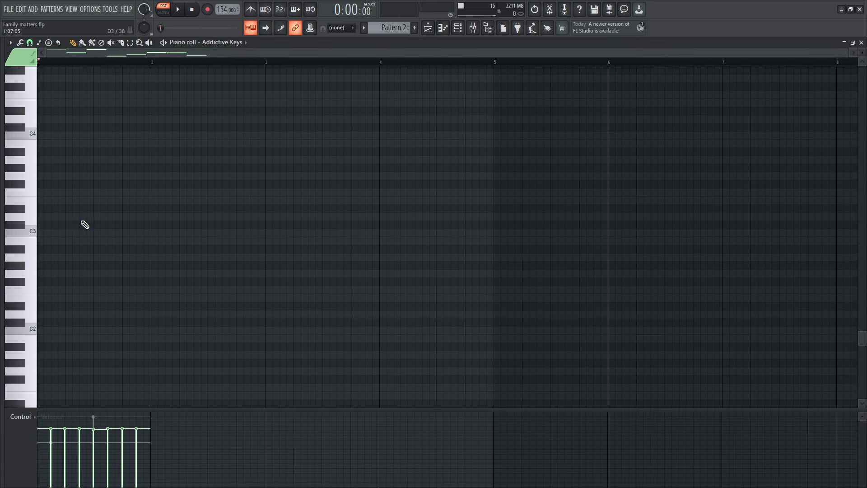
pyautogui.press('space')
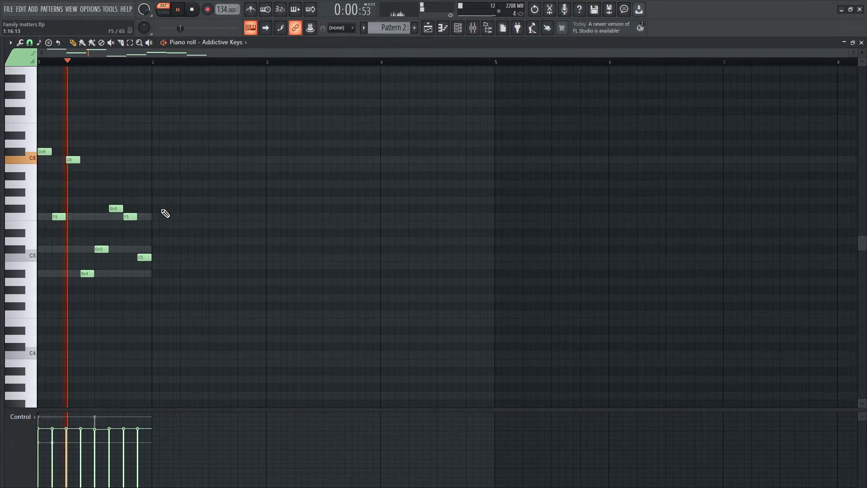
pyautogui.click(428, 28)
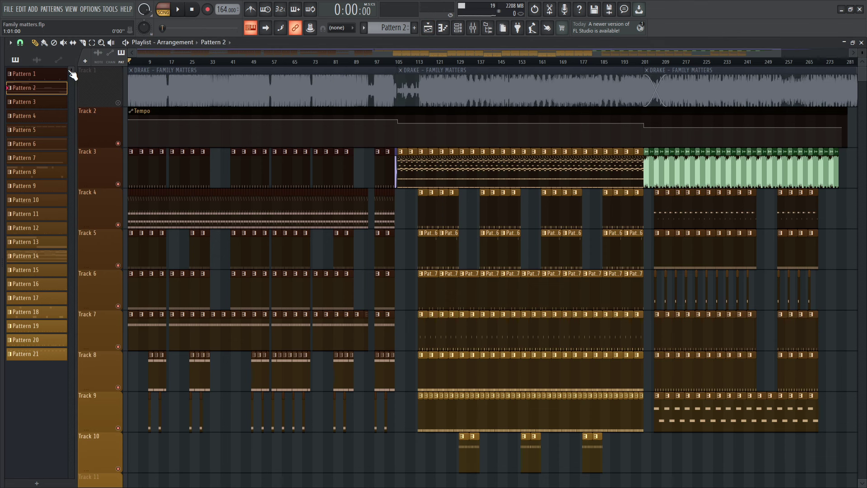
pyautogui.click(428, 28)
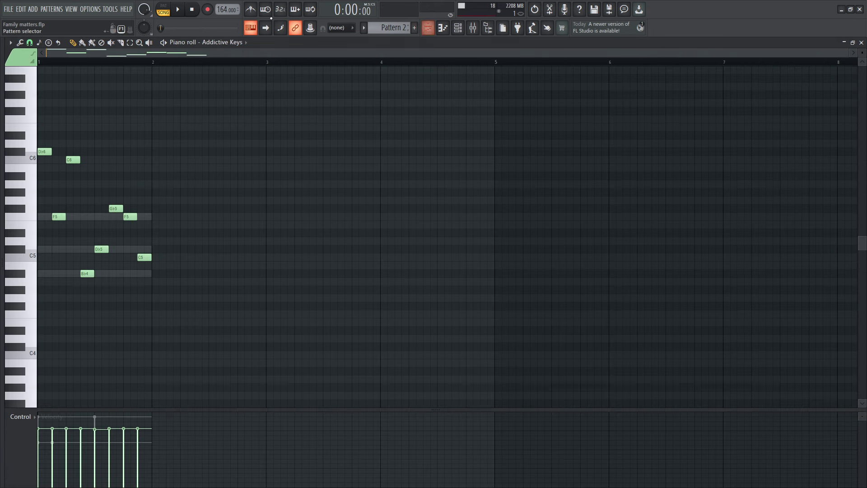
pyautogui.click(167, 10)
pyautogui.press('space')
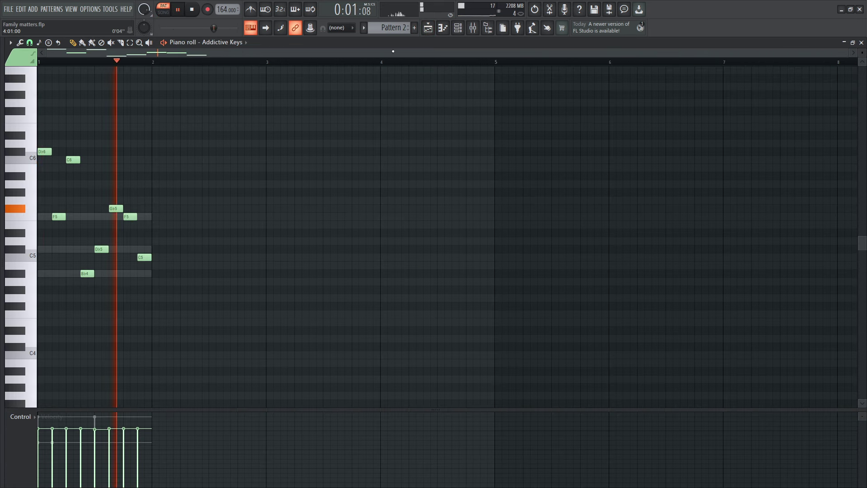
# Mute Addictive Keys #2 and play the Addictive Keys melody on its own in the piano roll.
pyautogui.click(459, 28)
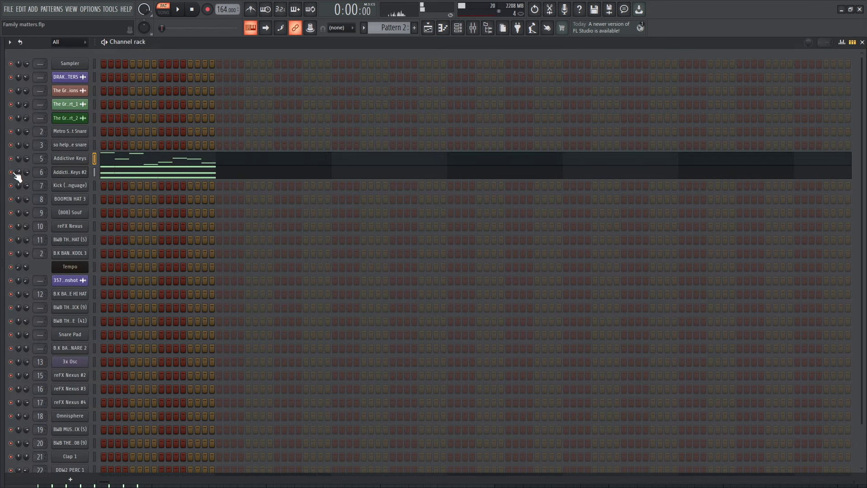
pyautogui.click(123, 169)
pyautogui.press('space')
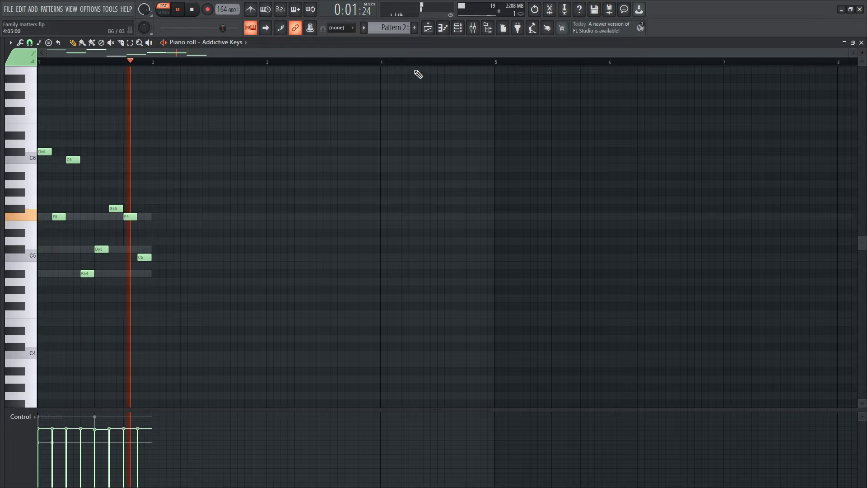
# Play the Addictive Keys #2 chords in the piano roll with Addictive Keys muted, unmute that channel, and stop playback.
pyautogui.click(459, 28)
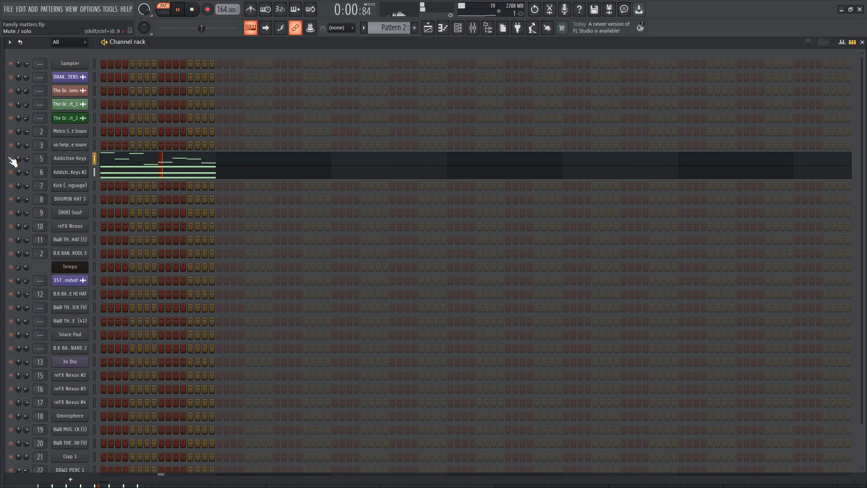
pyautogui.click(121, 177)
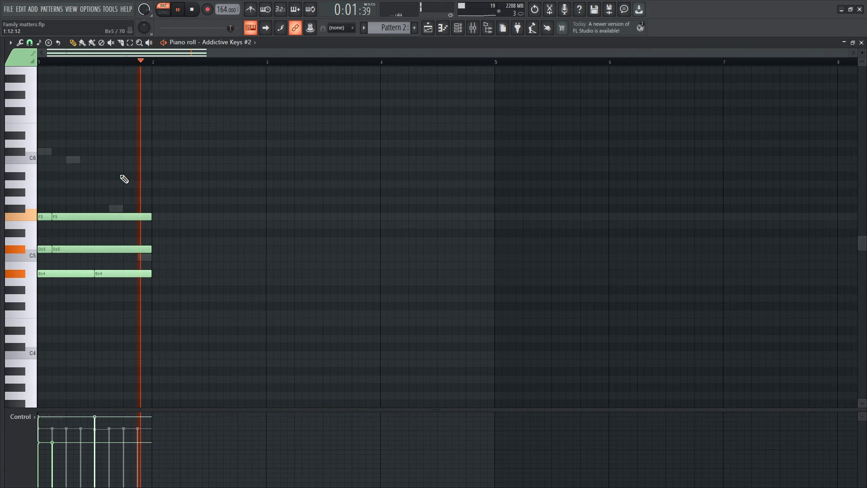
pyautogui.press('F6')
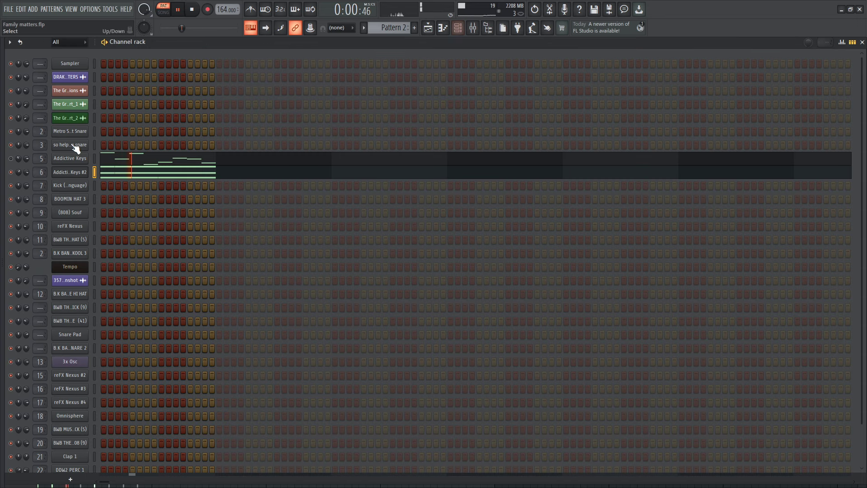
pyautogui.click(11, 159)
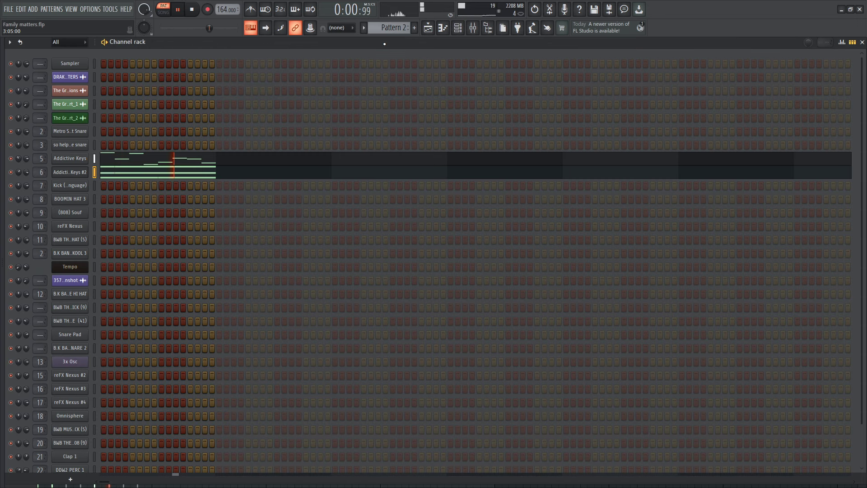
pyautogui.press('space')
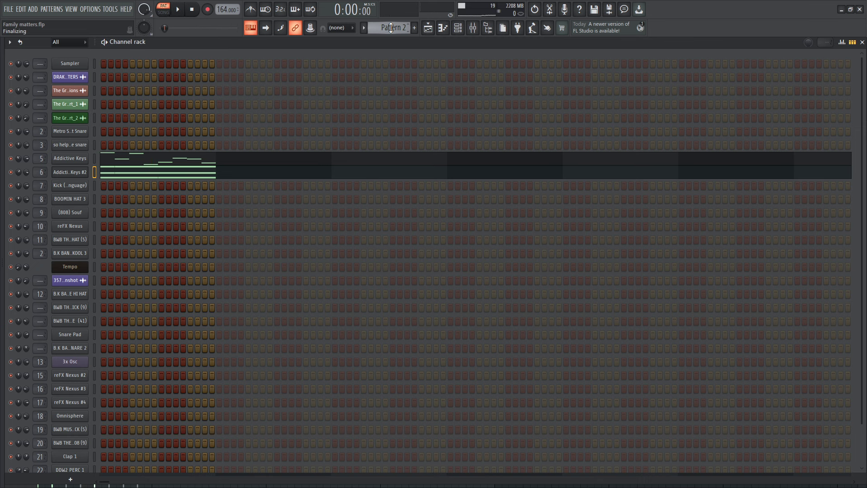
# Switch to Pattern 3, play its kick rhythm in the channel rack, and stop playback.
pyautogui.scroll(-1, 388, 28)
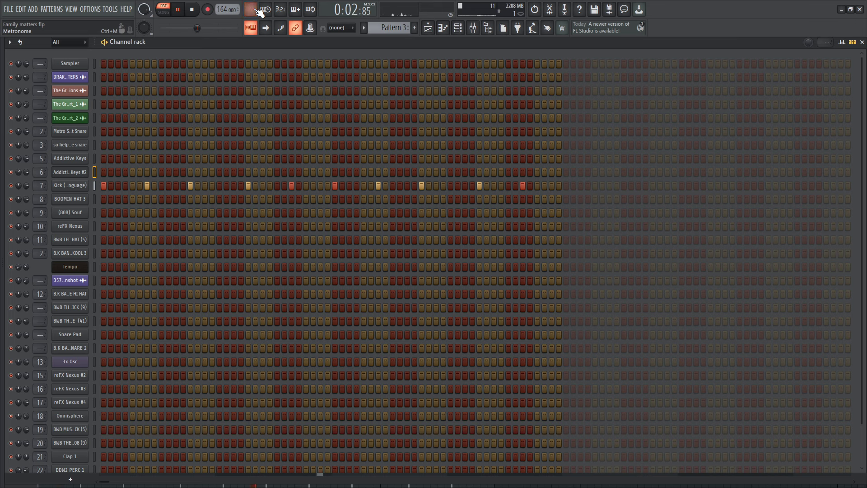
pyautogui.click(458, 28)
pyautogui.press('space')
pyautogui.press('F6')
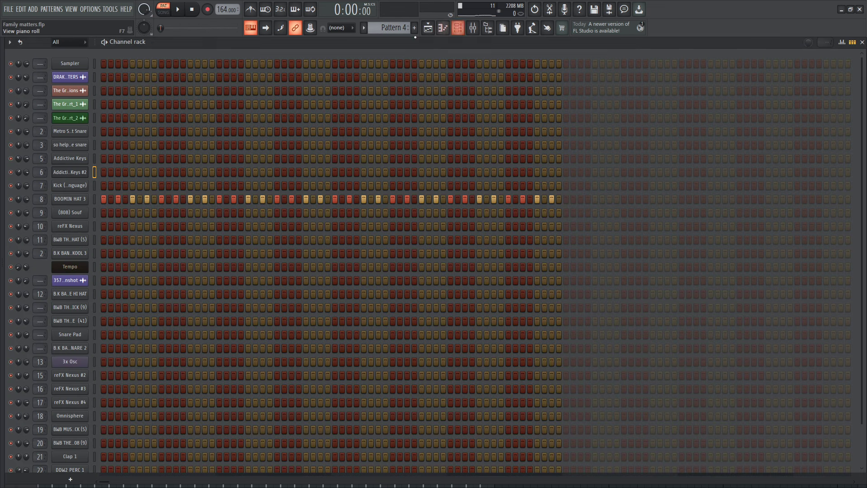
# Play Pattern 4 and examine the BOOMIN HAT 3 notes in the piano roll with an enlarged velocity lane.
pyautogui.press('space')
pyautogui.rightClick(93, 200)
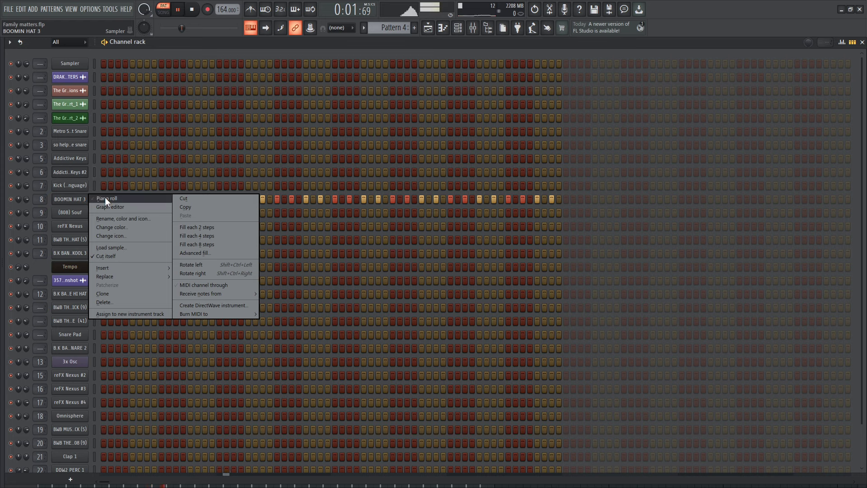
pyautogui.click(105, 197)
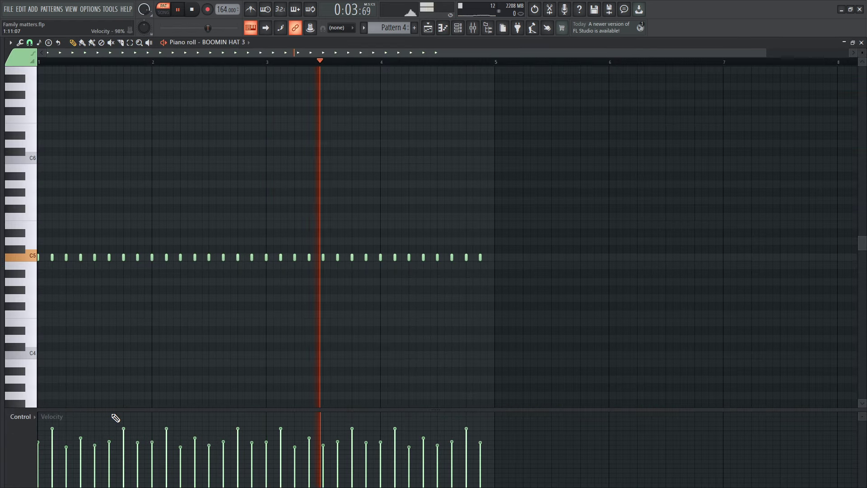
pyautogui.moveTo(114, 409); pyautogui.dragTo(116, 292)
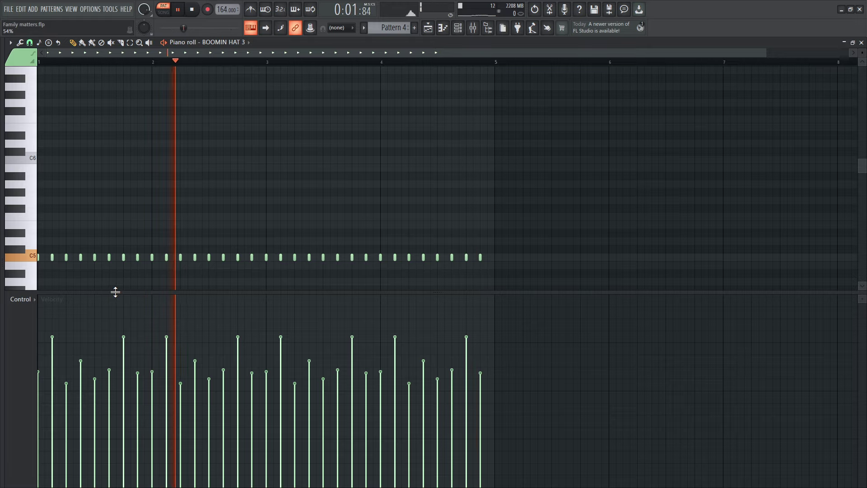
pyautogui.click(458, 28)
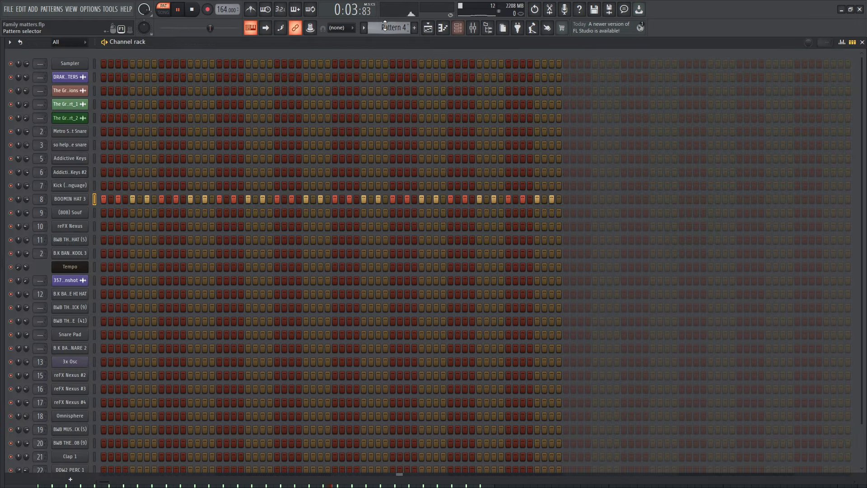
# Switch to Pattern 5, inspect the (808) Souf sample, and play its bass notes in the piano roll.
pyautogui.scroll(-1, 377, 28)
pyautogui.click(70, 212)
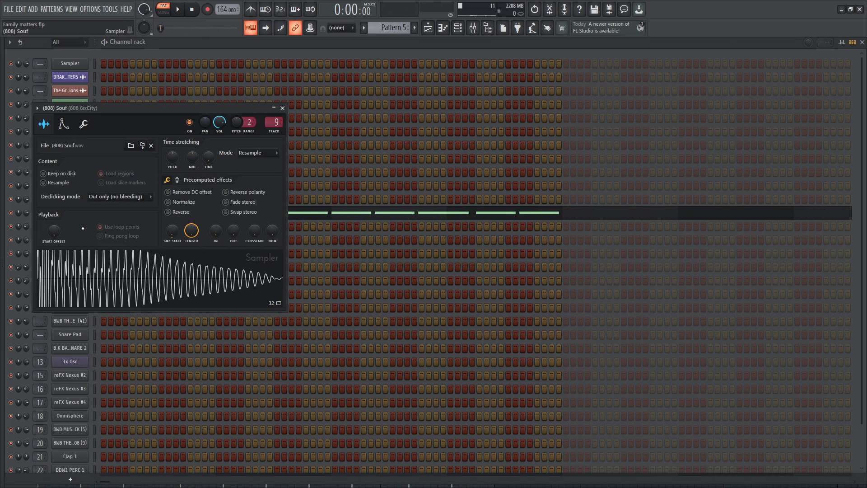
pyautogui.click(300, 213)
pyautogui.scroll(-3, 199, 257)
pyautogui.press('space')
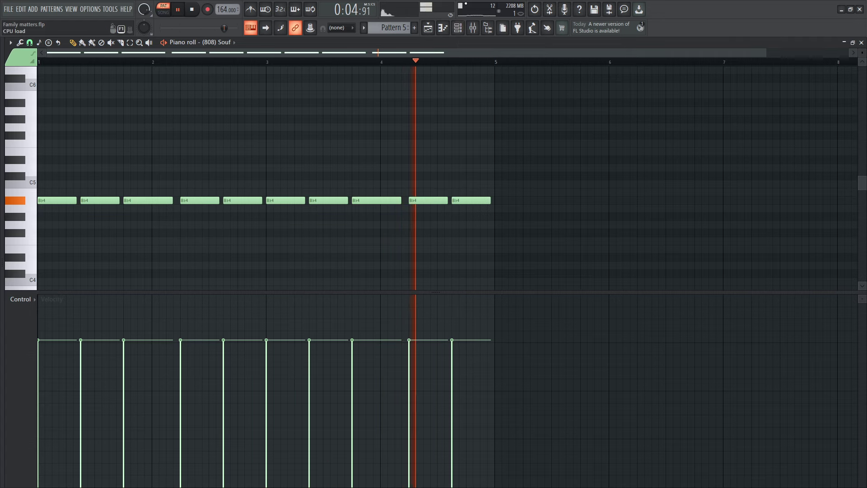
pyautogui.press('space')
pyautogui.press('Escape')
# Switch to Pattern 6, inspect the reFX Nexus Victory Brass preset, and play its notes in the piano roll.
pyautogui.scroll(-1, 404, 34)
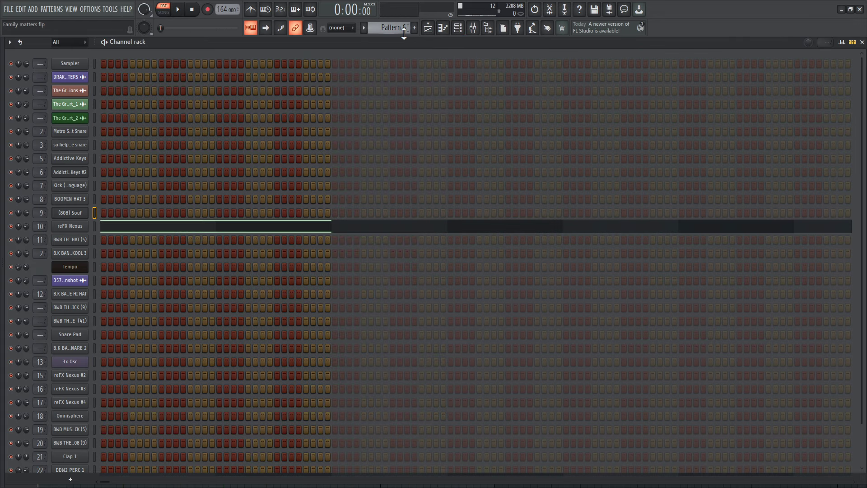
pyautogui.click(59, 226)
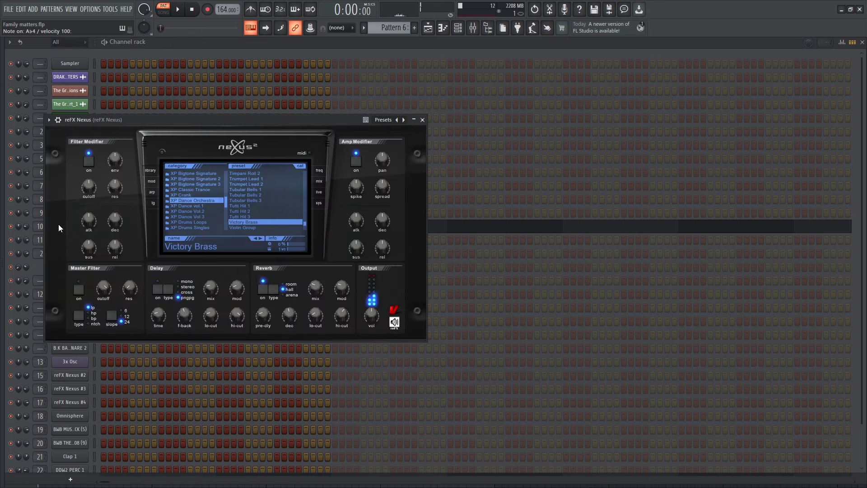
pyautogui.click(426, 227)
pyautogui.scroll(-3, 185, 248)
pyautogui.press('space')
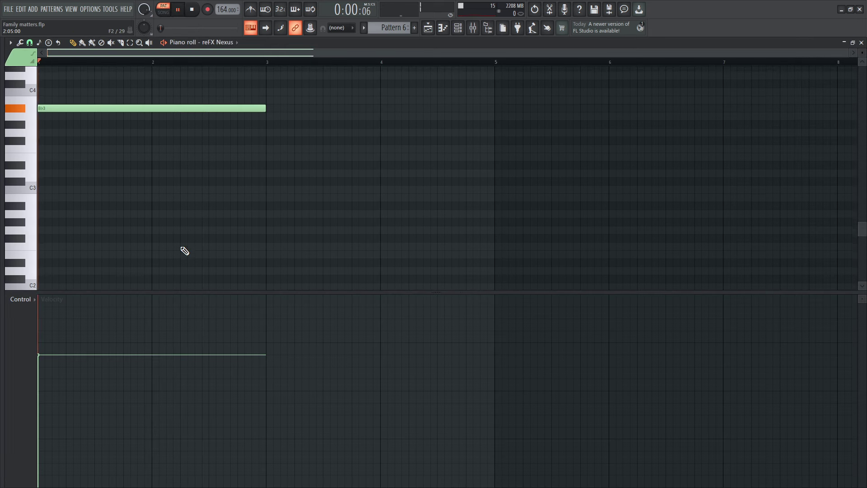
pyautogui.scroll(4, 184, 250)
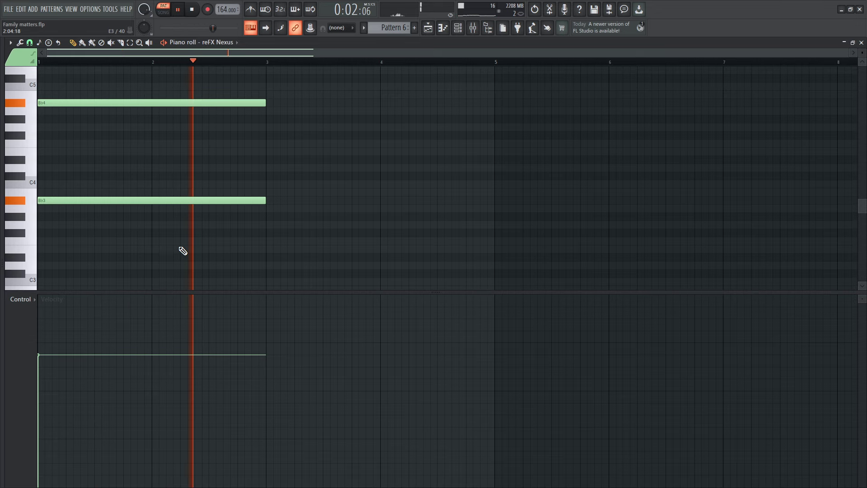
# Switch to Pattern 7 and play its BWB THE WAVE OPEN HAT (5) note in the piano roll.
pyautogui.press('F6')
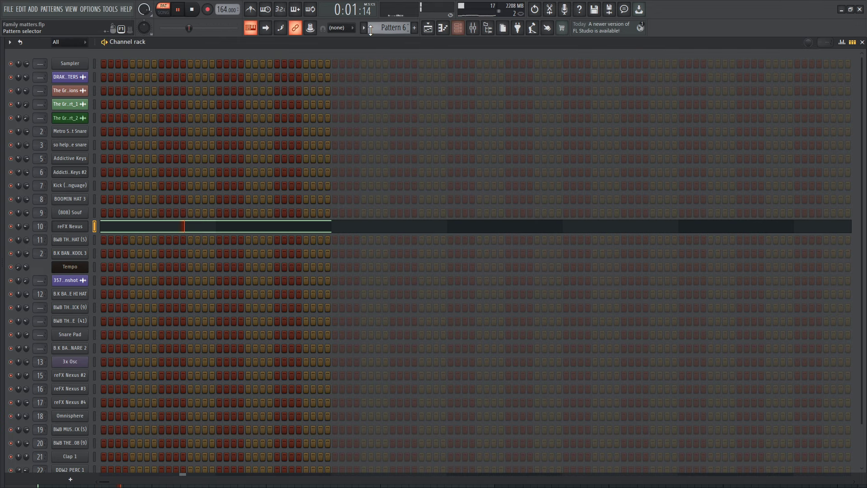
pyautogui.press('space')
pyautogui.scroll(1, 370, 28)
pyautogui.click(115, 238)
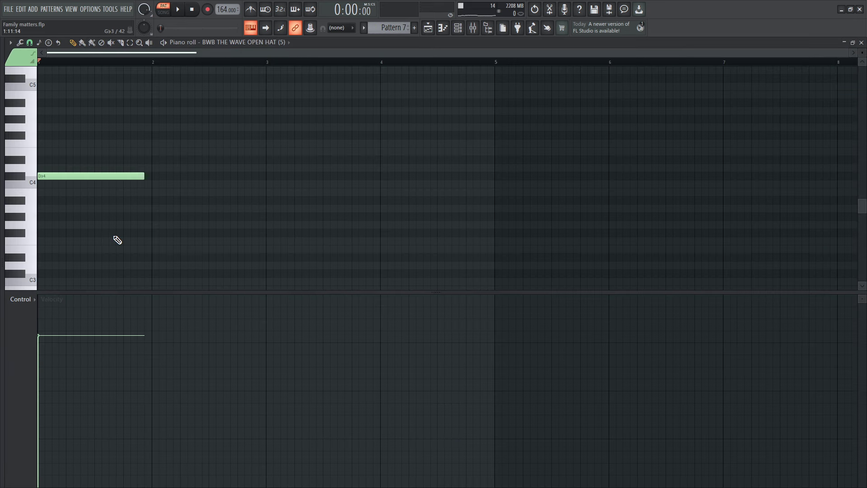
pyautogui.press('space')
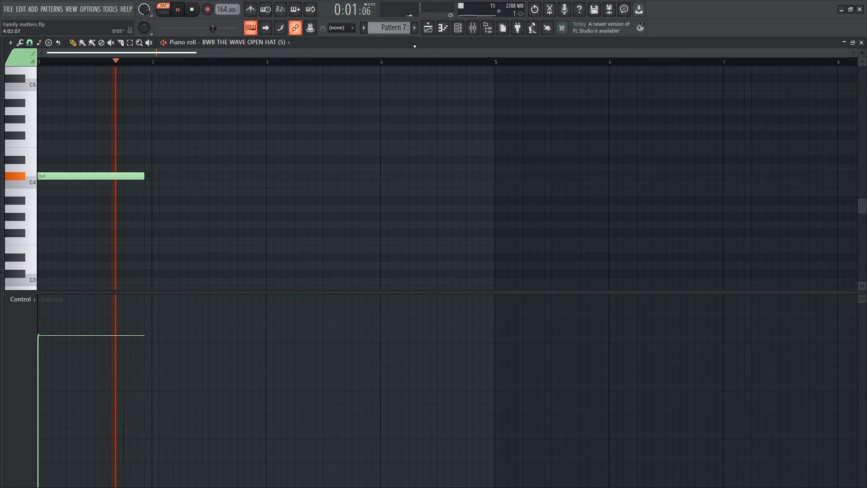
pyautogui.click(458, 28)
pyautogui.press('space')
# Play Pattern 8 and examine its open hat notes and velocities in the piano roll.
pyautogui.scroll(1, 388, 28)
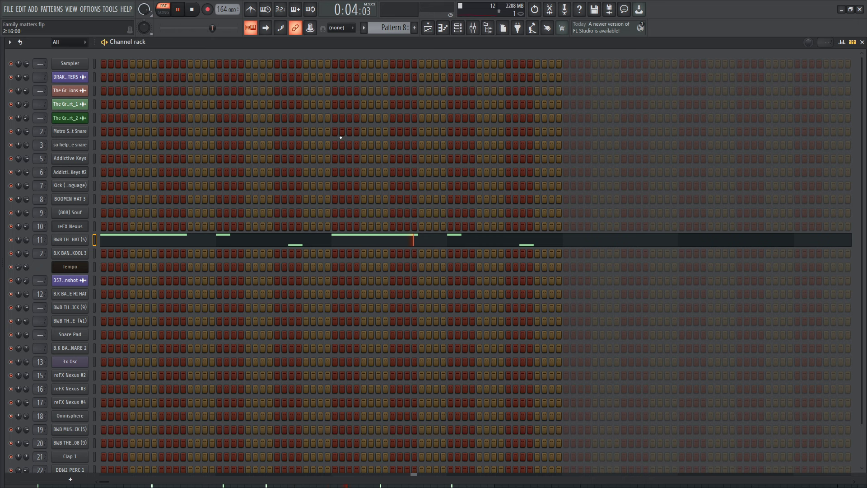
pyautogui.click(313, 244)
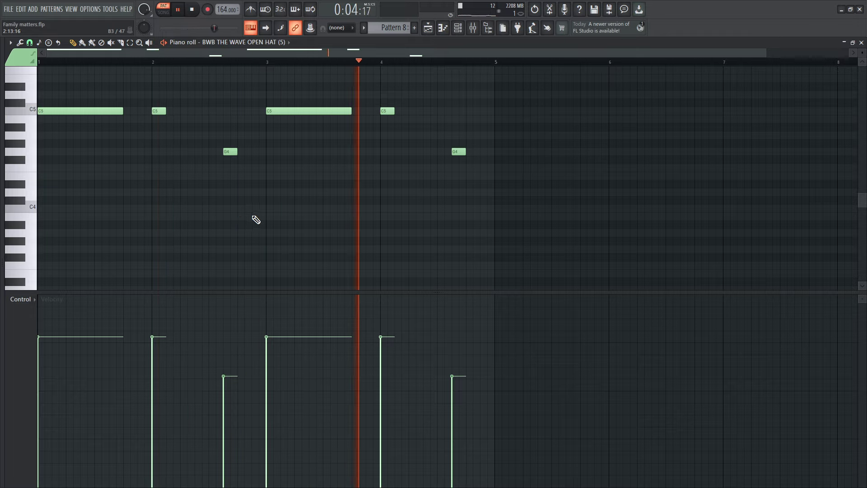
pyautogui.press('space')
pyautogui.press('F6')
# Select Pattern 9, and play the playlist arrangement from about bar 47 with the timeline zoomed in.
pyautogui.scroll(-1, 399, 32)
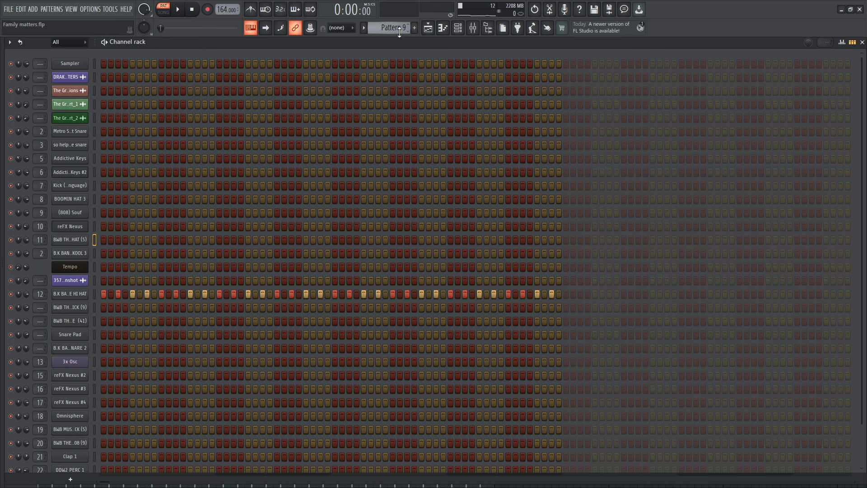
pyautogui.press('space')
pyautogui.click(428, 28)
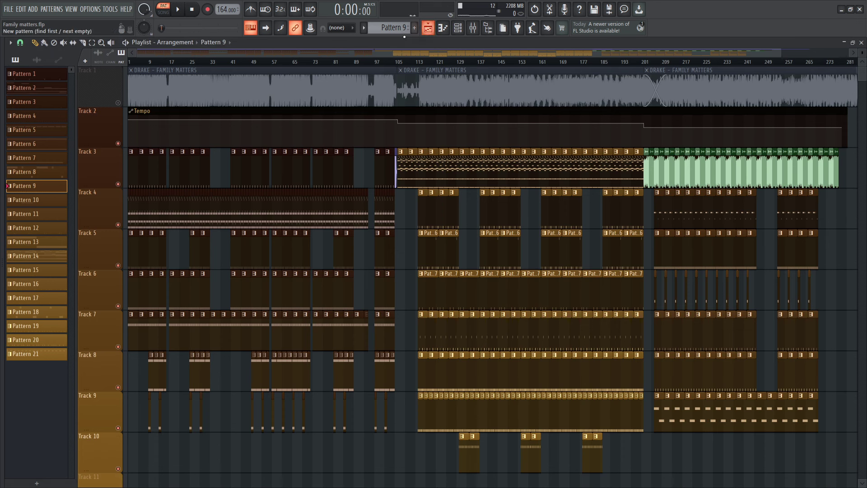
pyautogui.click(237, 64)
pyautogui.click(249, 64)
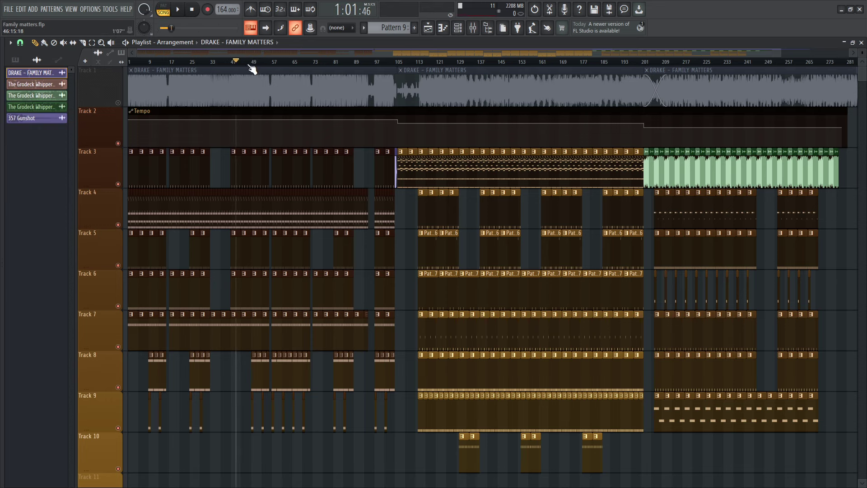
pyautogui.press('space')
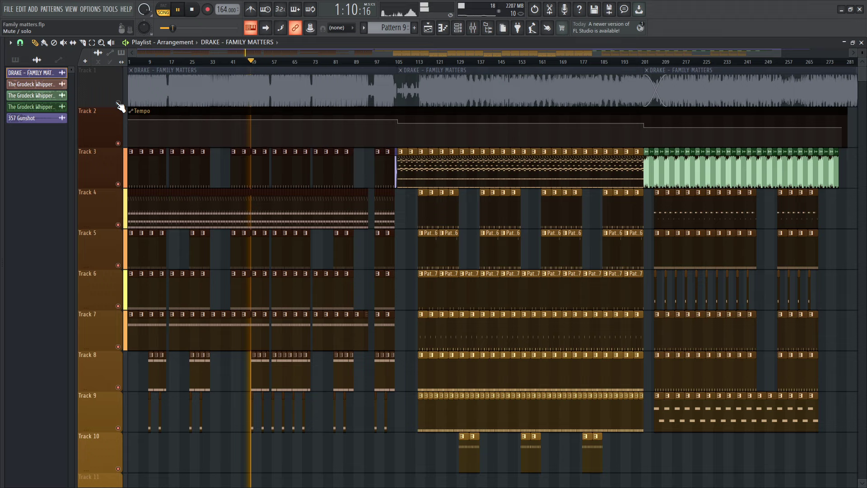
pyautogui.moveTo(780, 51); pyautogui.dragTo(473, 63)
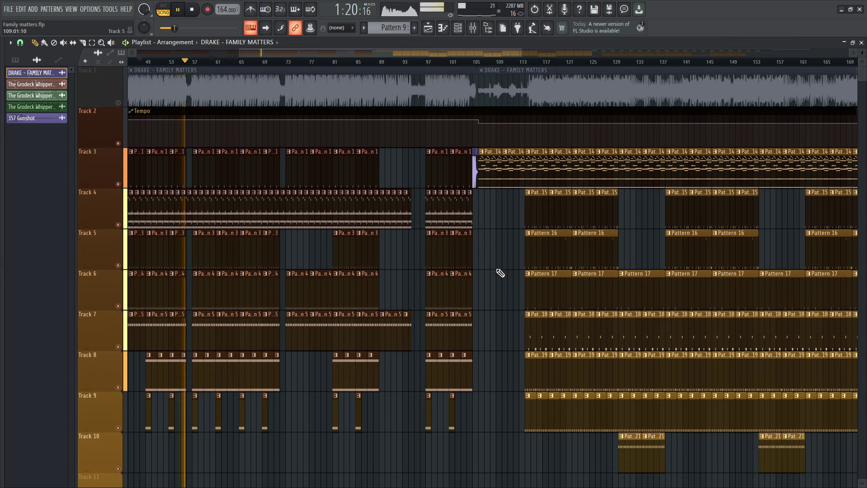
pyautogui.press('space')
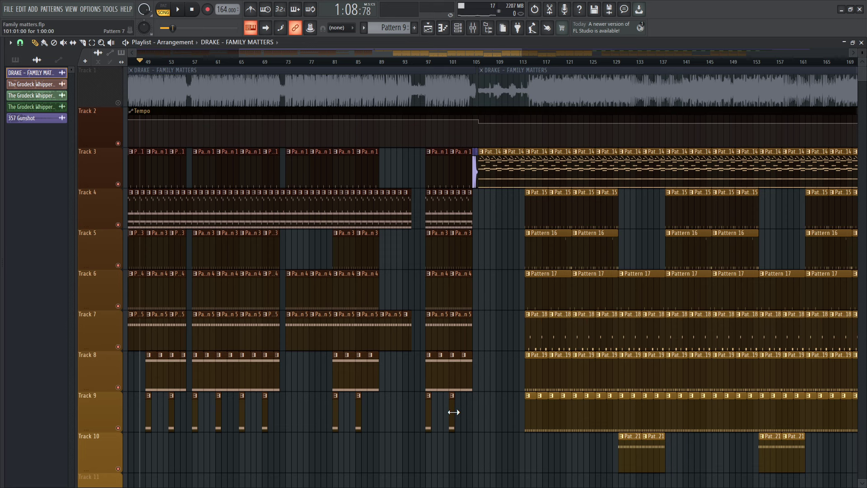
# Set the playlist position to bar 206 and inspect the sample settings of The Grodeck WhipperJenny - Conclusions - Part_1.
pyautogui.click(457, 28)
pyautogui.click(426, 28)
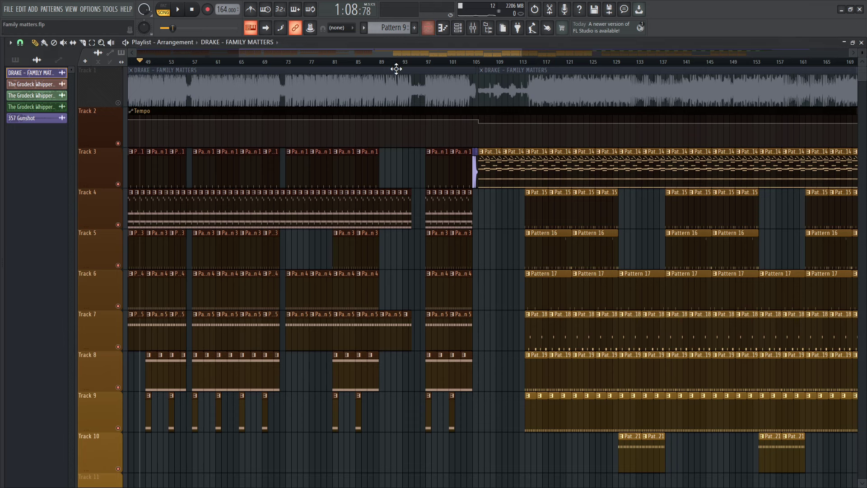
pyautogui.hscroll(5, 316, 166)
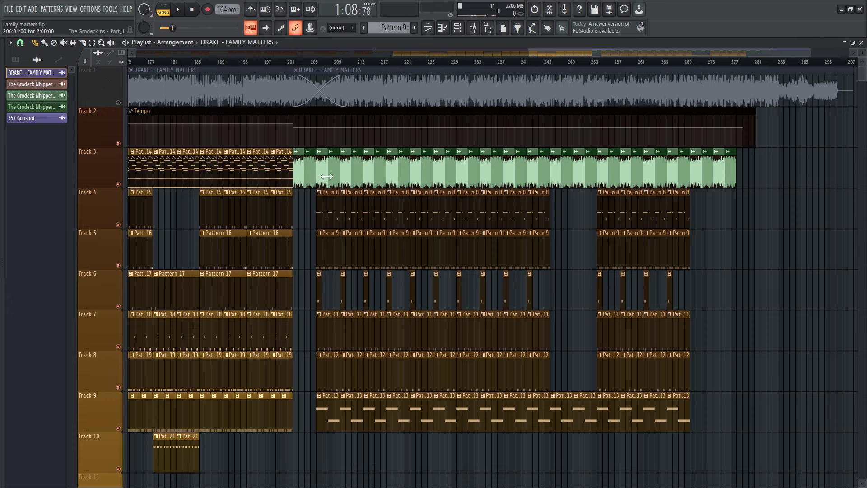
pyautogui.click(322, 64)
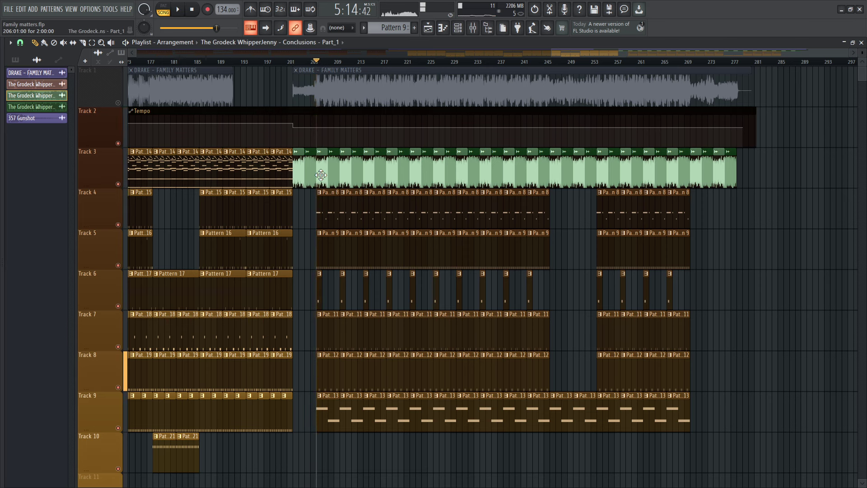
pyautogui.click(31, 84)
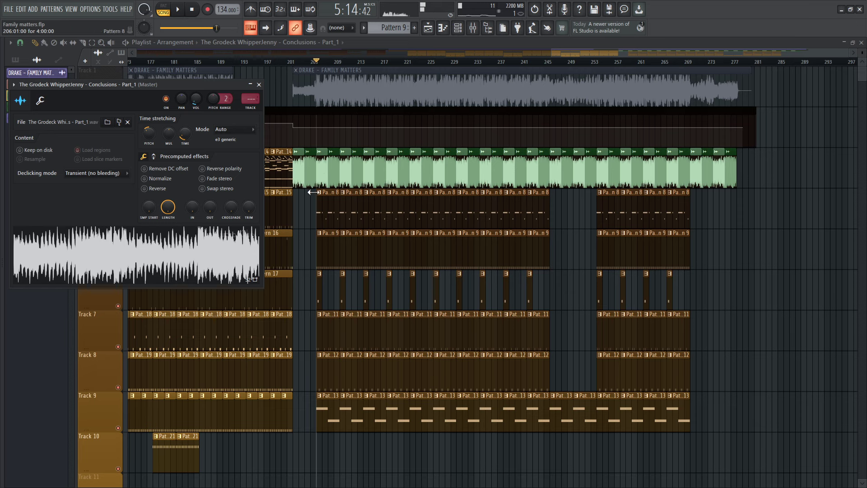
pyautogui.press('Escape')
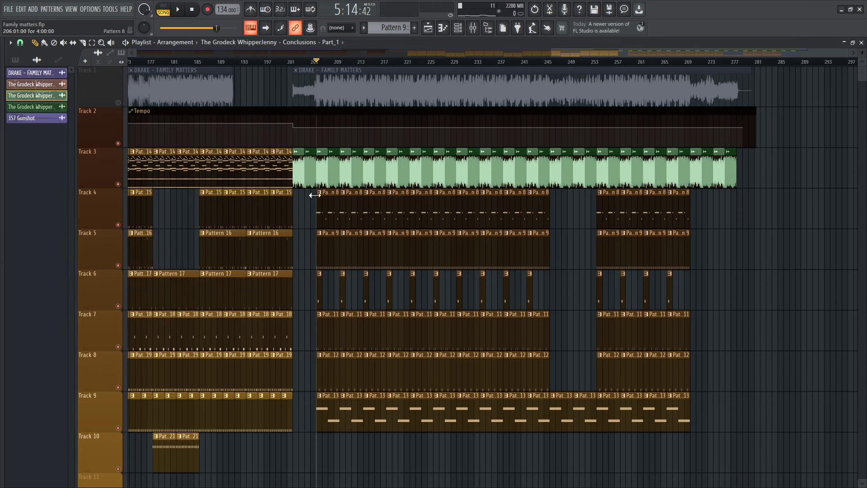
# Play the arrangement from bar 206 with Track 3 muted, and unmute it to compare the sound with the sample.
pyautogui.click(121, 185)
pyautogui.press('space')
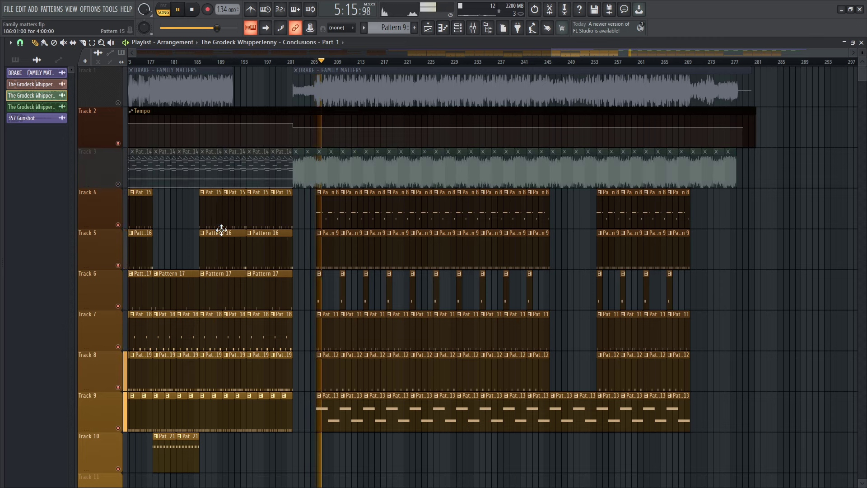
pyautogui.scroll(5, 273, 250)
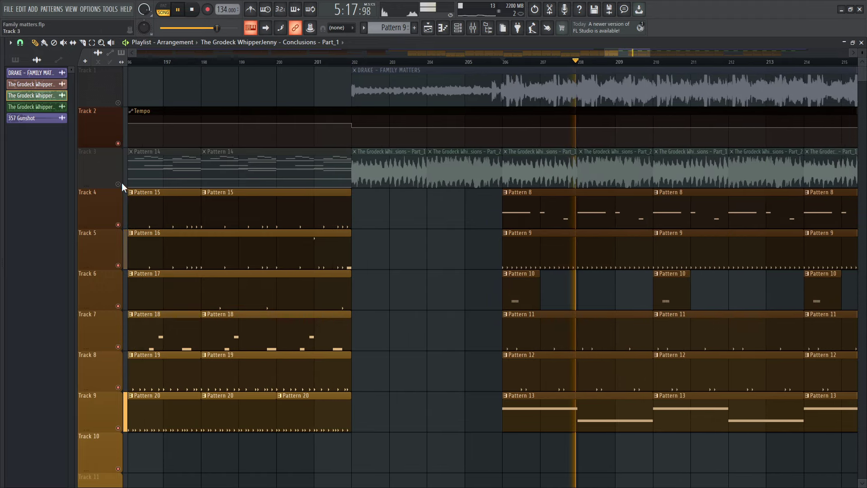
pyautogui.click(121, 184)
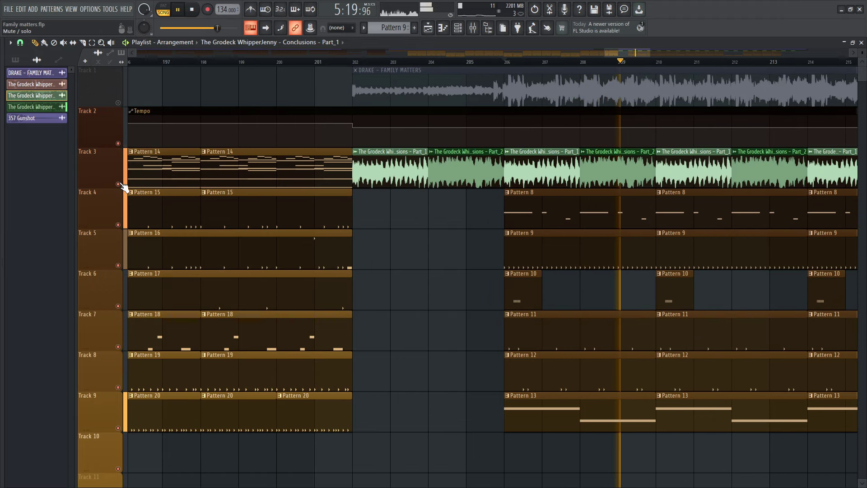
pyautogui.press('space')
# Open the Pattern 8 clip on Track 4 in the piano roll and play it in pattern mode.
pyautogui.doubleClick(577, 217)
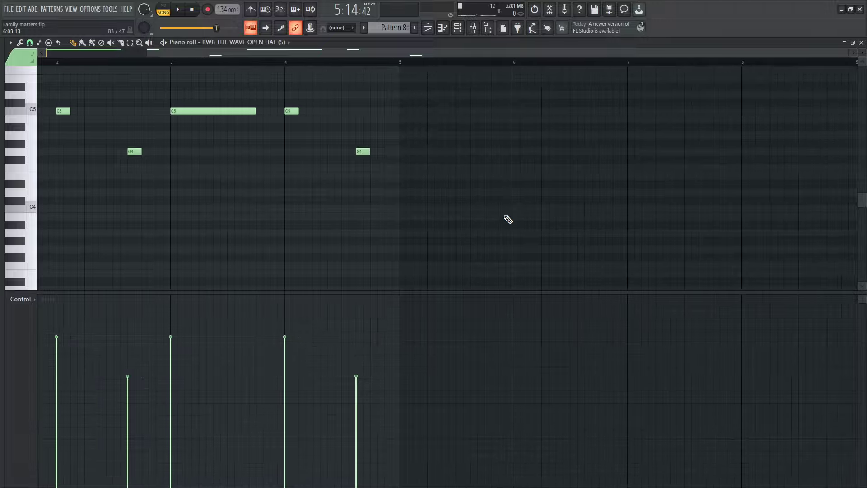
pyautogui.moveTo(271, 52); pyautogui.dragTo(90, 52)
pyautogui.click(167, 9)
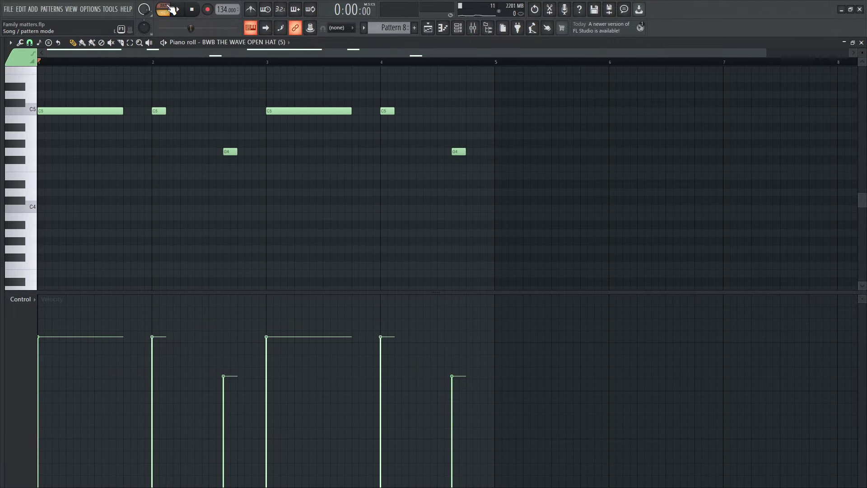
pyautogui.click(174, 9)
# Switch to Pattern 9, inspect the B.K BANGERZ - RATTELSNAKE HI HAT sample, and play its notes while viewing the velocities.
pyautogui.scroll(3, 108, 236)
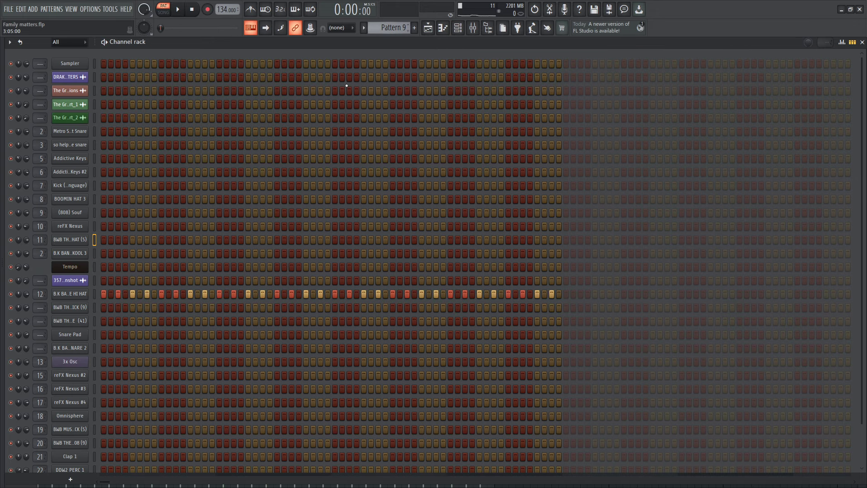
pyautogui.click(70, 293)
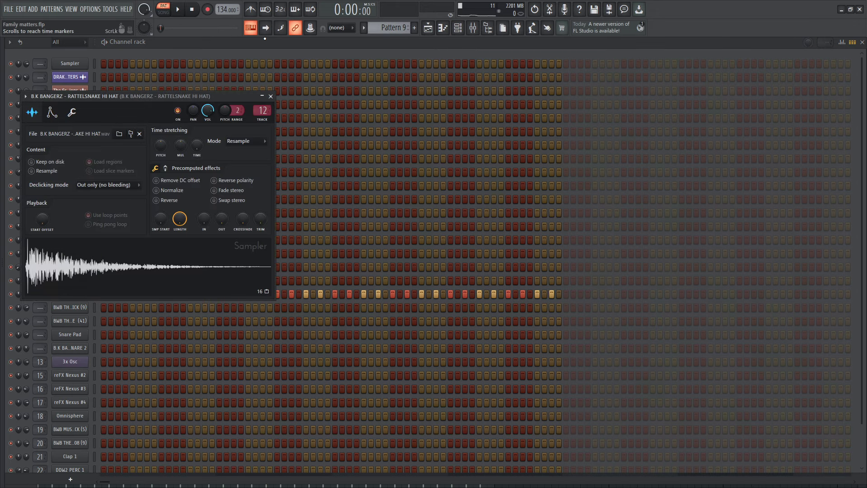
pyautogui.press('Escape')
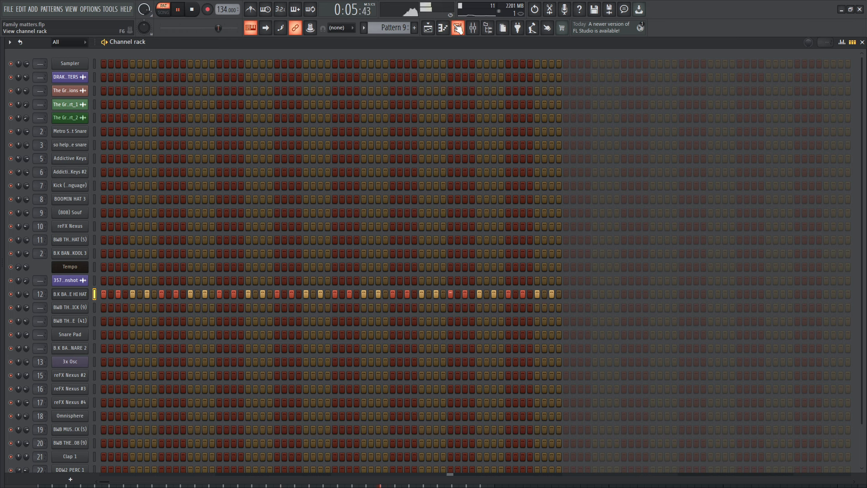
pyautogui.click(457, 28)
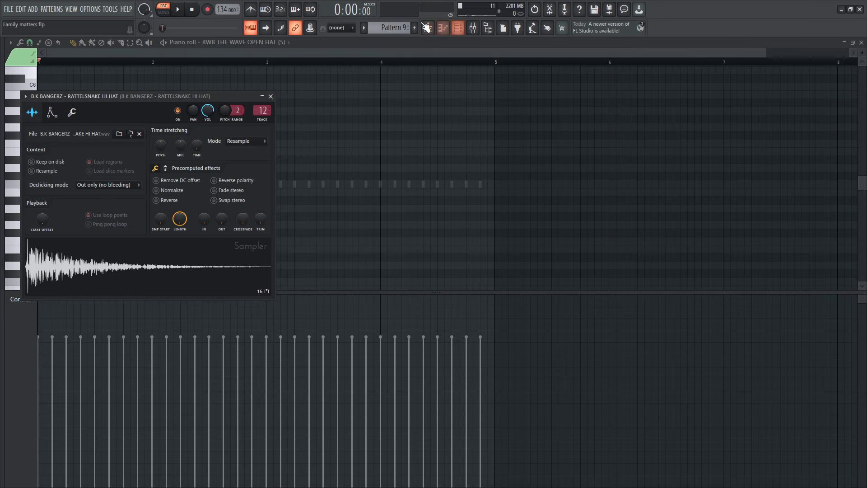
pyautogui.press('space')
# Switch to Pattern 10, inspect the BOOMIN HAT 3 sample, and play its hat roll in the piano roll.
pyautogui.click(459, 28)
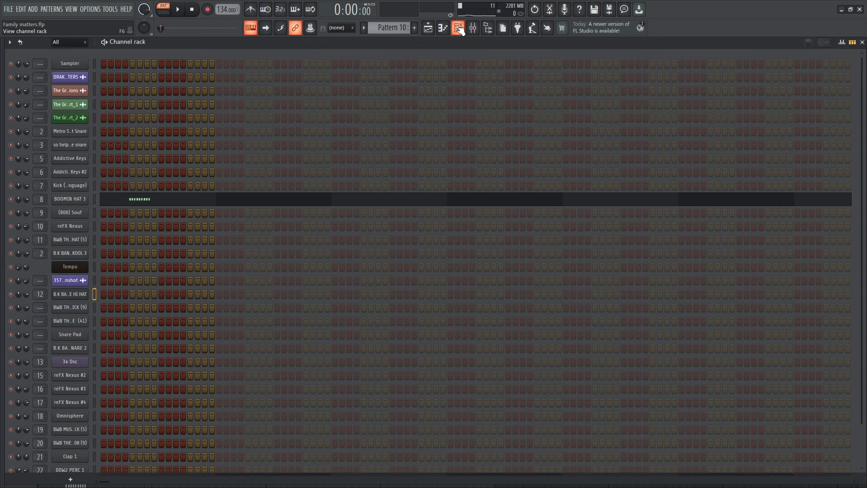
pyautogui.click(83, 202)
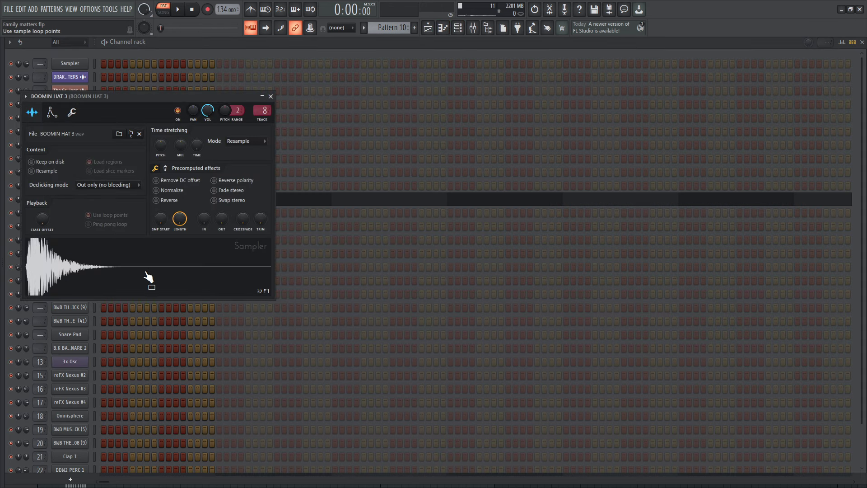
pyautogui.press('F7')
pyautogui.press('space')
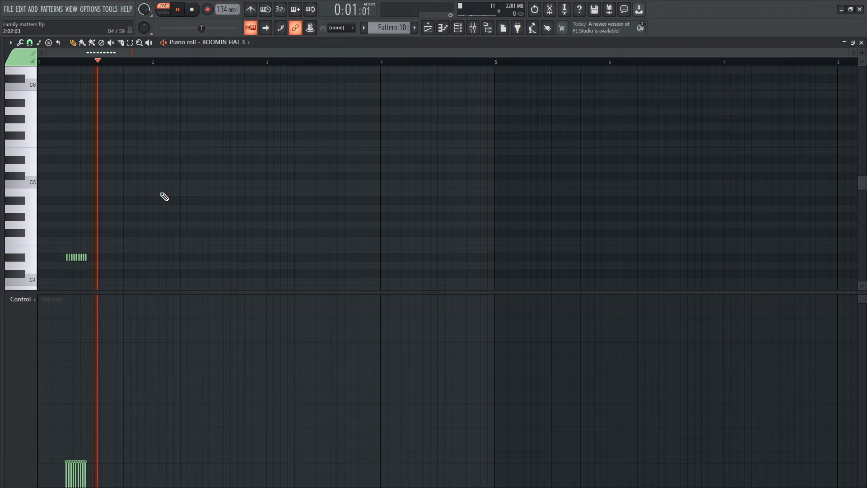
pyautogui.click(458, 28)
pyautogui.press('space')
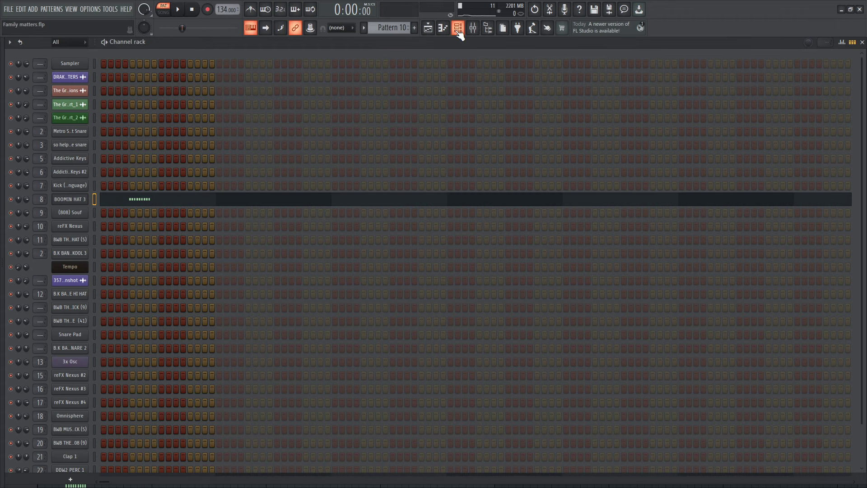
# Switch to Pattern 11, play its kick rhythm in the channel rack, and view the velocities in the piano roll.
pyautogui.scroll(1, 391, 30)
pyautogui.press('space')
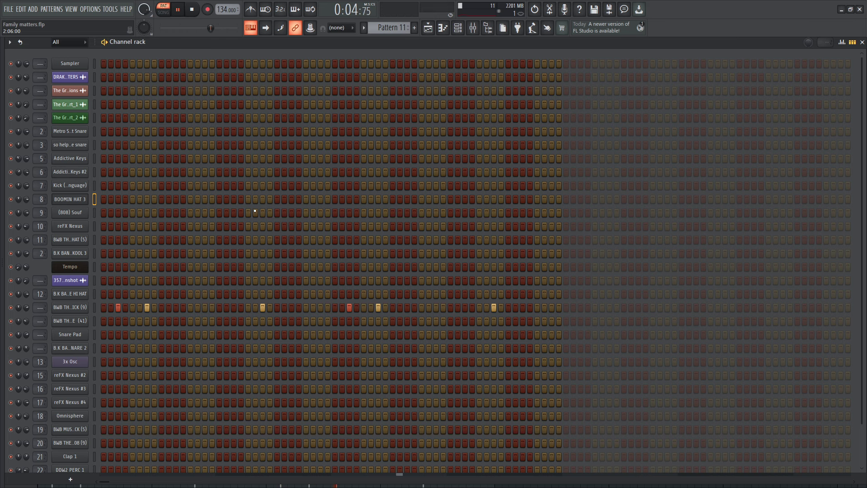
pyautogui.press('space')
pyautogui.click(443, 27)
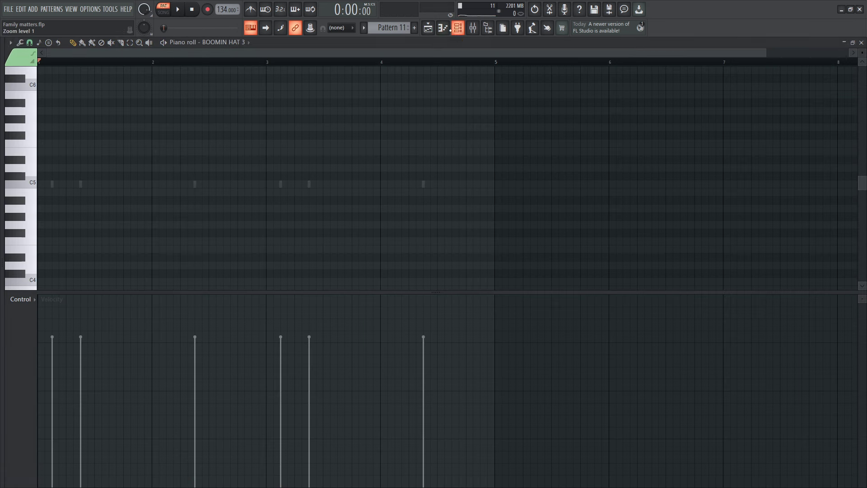
# Switch to Pattern 12 and inspect the BWB THE WAVE SNARE (41), Snare Pad and B.K BANGERZ - TRAP SNARE 2 samples.
pyautogui.scroll(1, 393, 30)
pyautogui.click(457, 27)
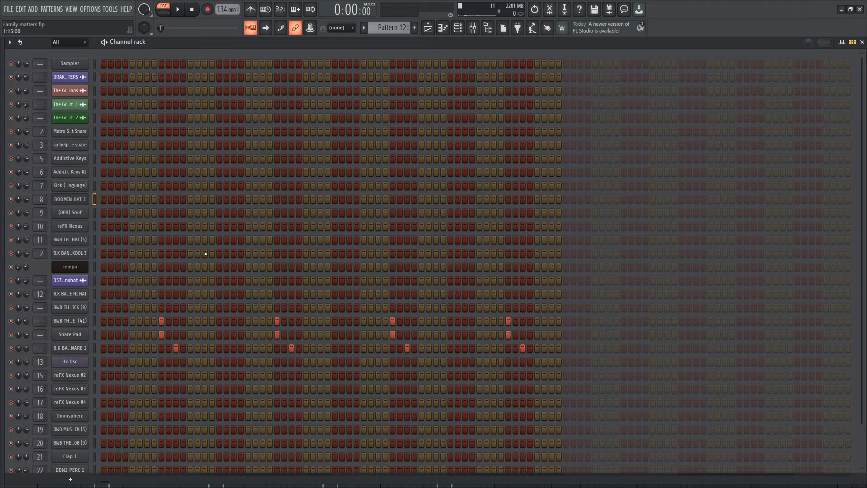
pyautogui.scroll(-2, 196, 254)
pyautogui.click(72, 294)
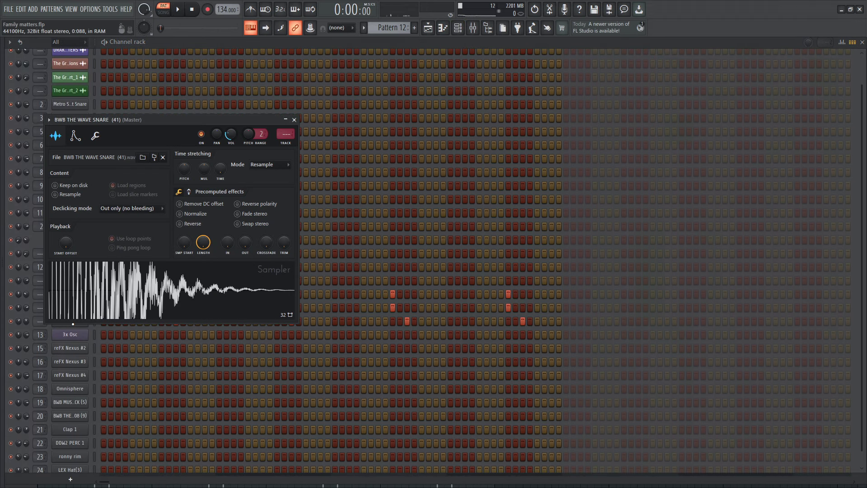
pyautogui.click(76, 327)
pyautogui.click(58, 313)
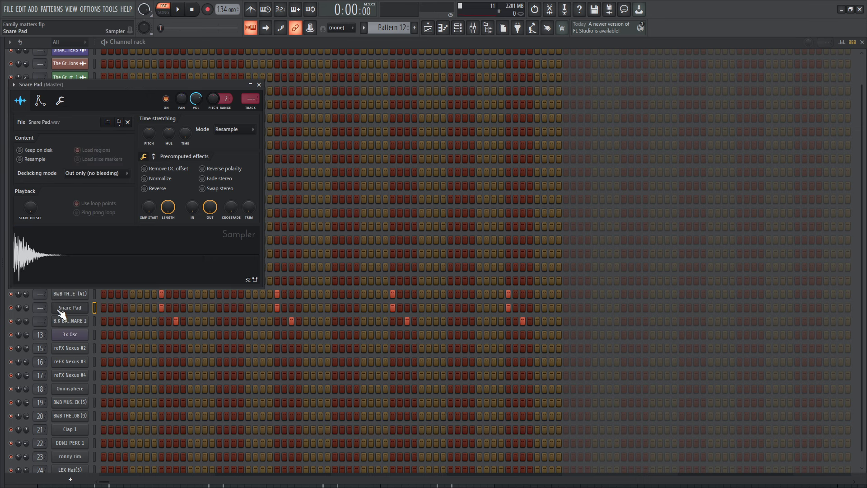
pyautogui.click(90, 315)
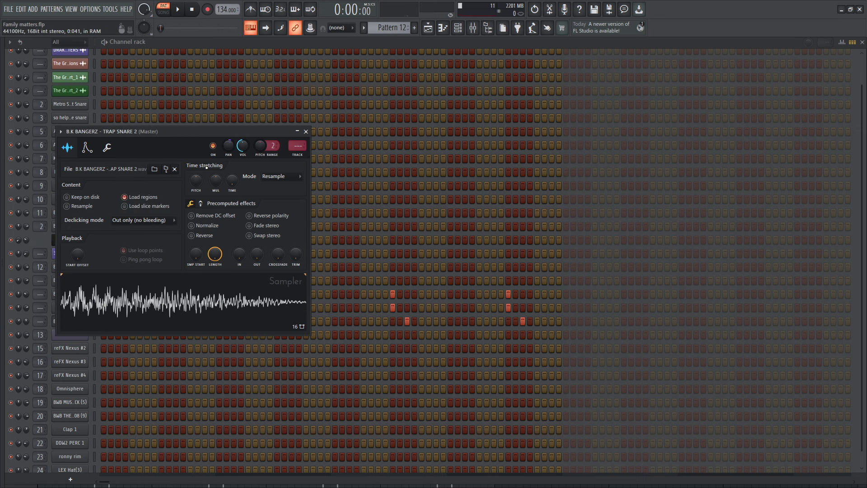
# Play Pattern 12's snare rhythm in the channel rack and view the note velocities in the piano roll.
pyautogui.click(260, 46)
pyautogui.press('space')
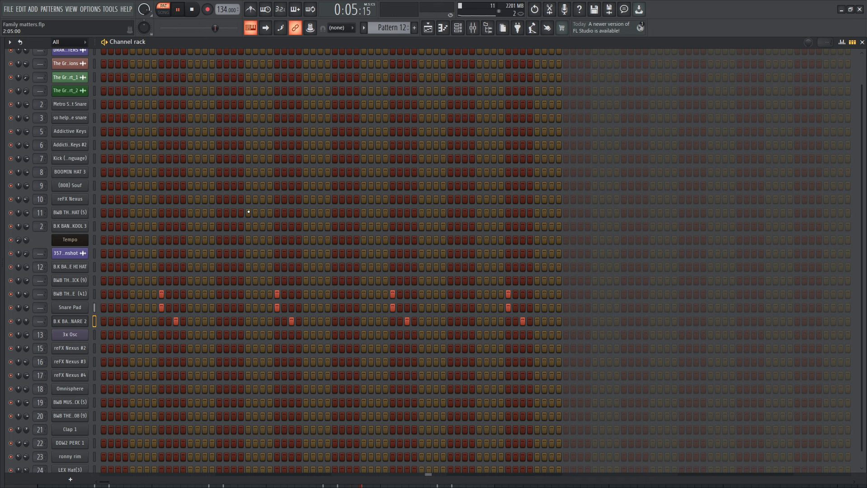
pyautogui.press('space')
pyautogui.press('F7')
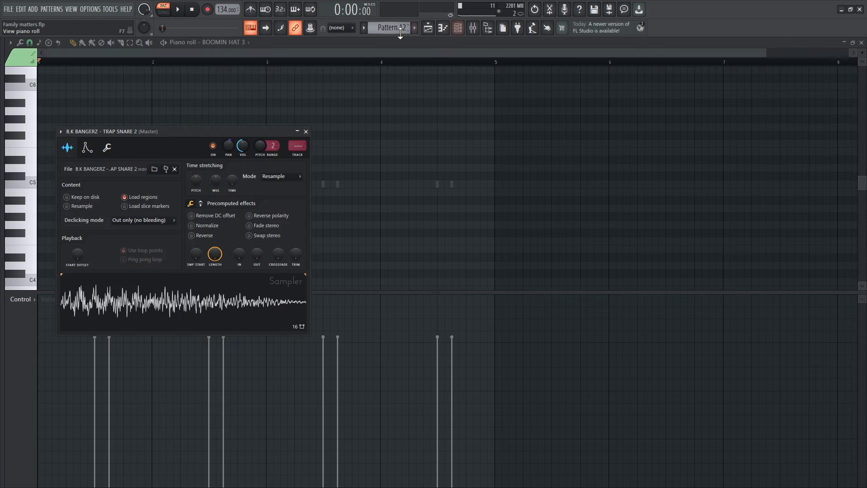
pyautogui.click(450, 32)
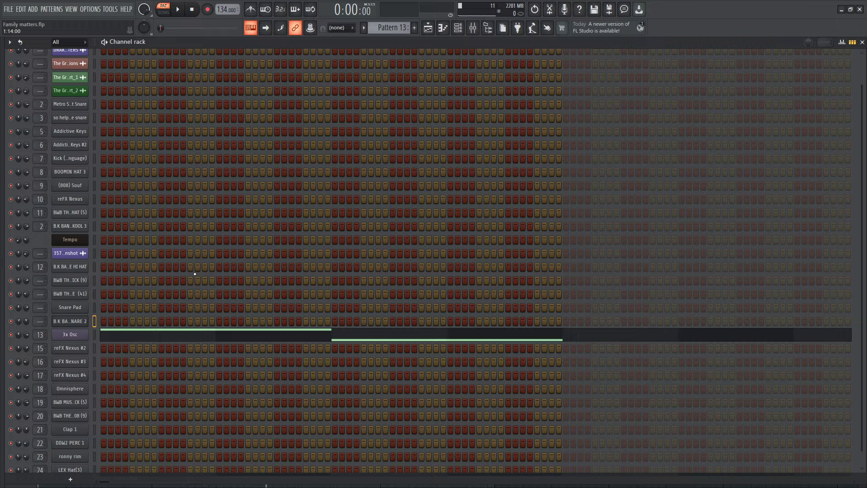
# Inspect the 3x Osc channel's oscillator settings in Pattern 13 and play its two long notes in the piano roll.
pyautogui.scroll(-1, 193, 272)
pyautogui.click(86, 322)
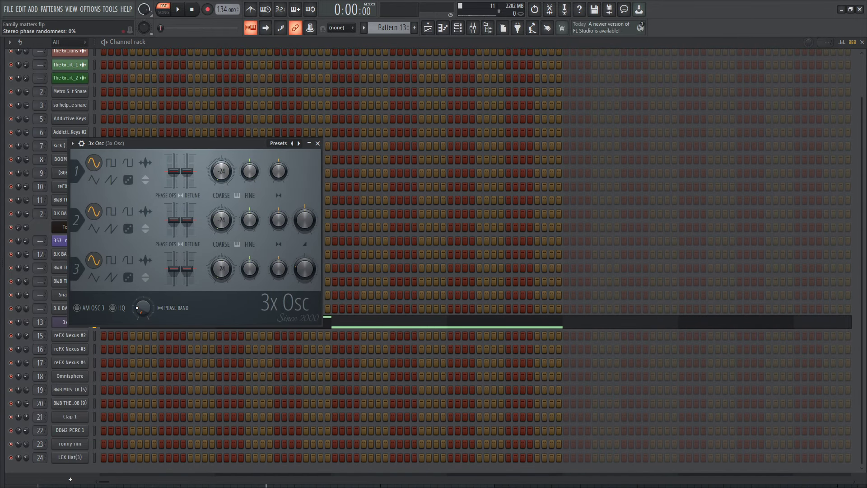
pyautogui.press('z')
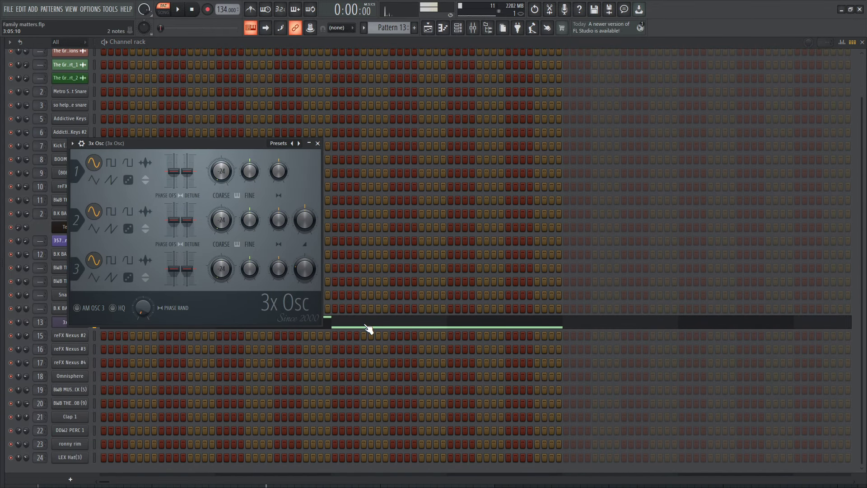
pyautogui.click(368, 328)
pyautogui.press('space')
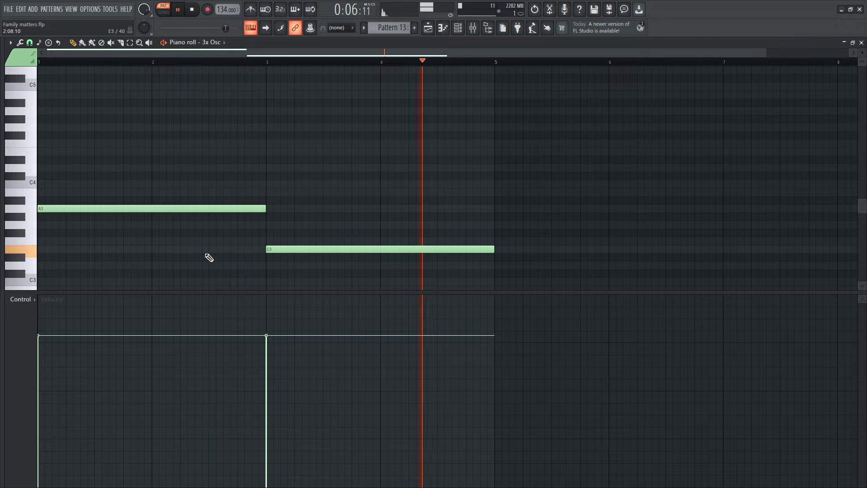
pyautogui.press('space')
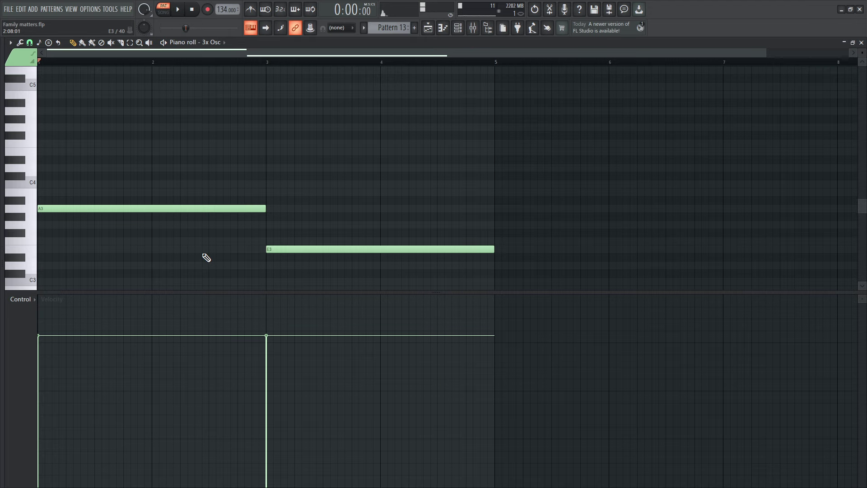
pyautogui.click(466, 28)
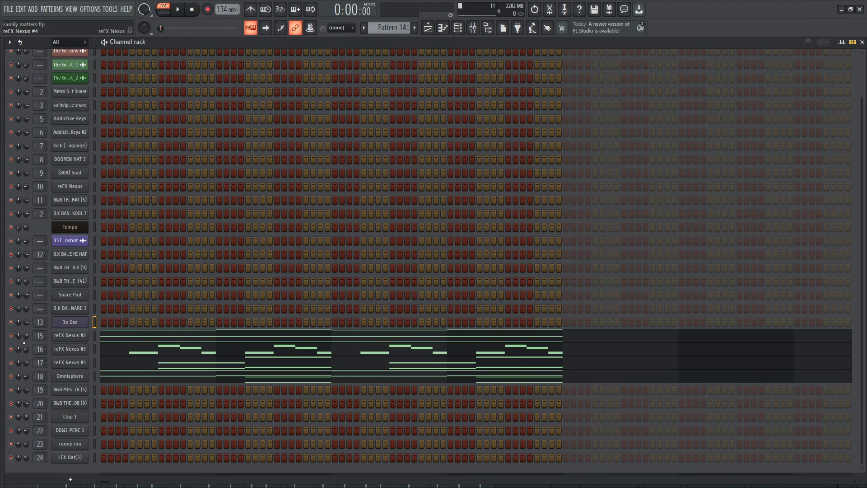
# Solo reFX Nexus #2 in Pattern 14, play its notes in the piano roll, and inspect its Cold x Synth 18 preset.
pyautogui.rightClick(11, 335)
pyautogui.click(47, 332)
pyautogui.click(111, 342)
pyautogui.scroll(2, 103, 290)
pyautogui.press('space')
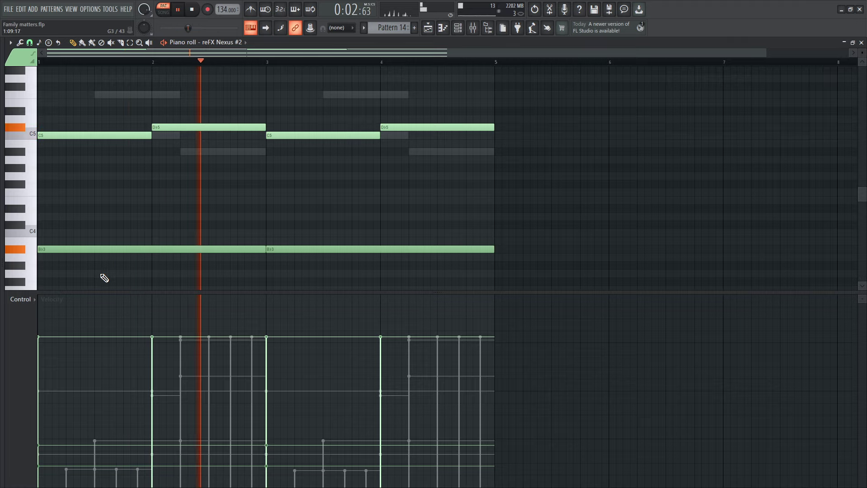
pyautogui.click(458, 30)
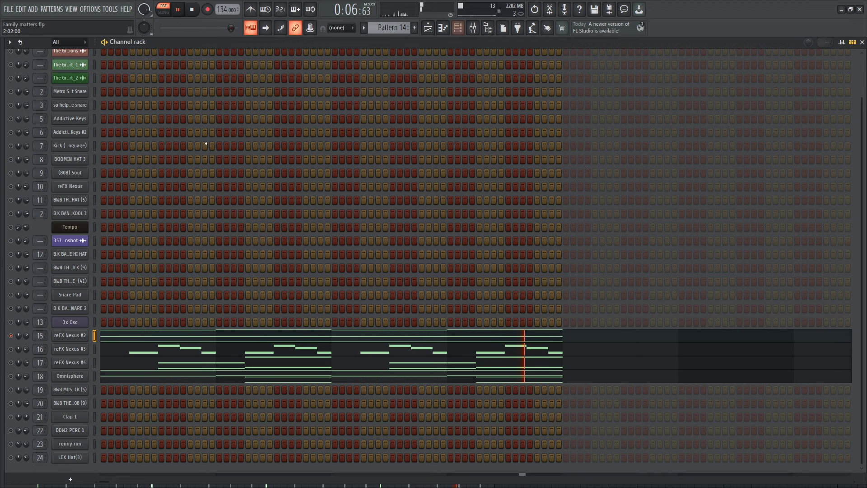
pyautogui.click(67, 336)
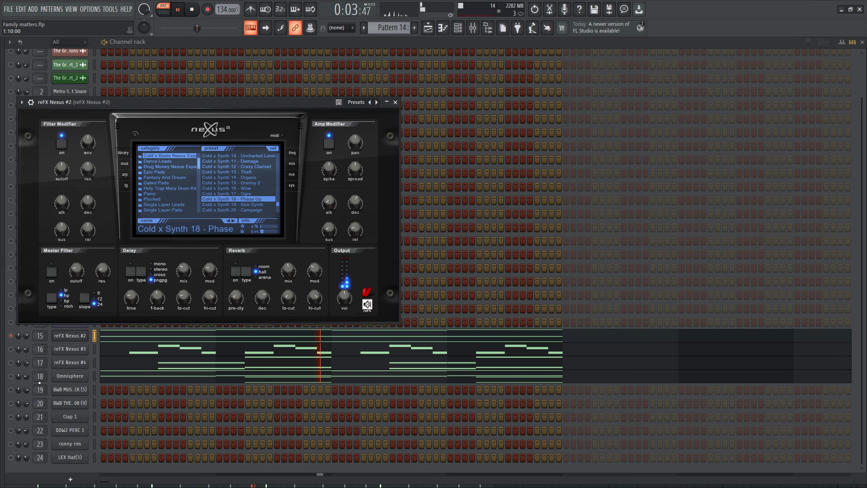
pyautogui.press('Escape')
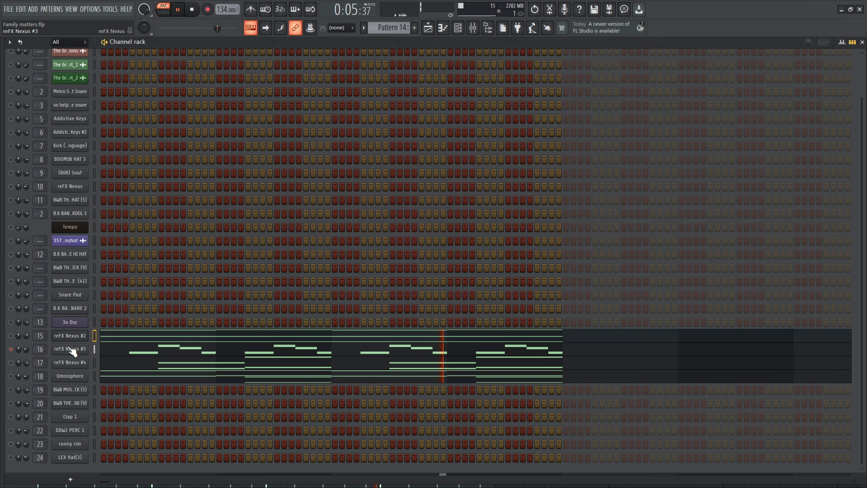
# Inspect the Cold x Synth 15 preset of reFX Nexus #3 and play its melody while viewing the velocities.
pyautogui.click(70, 349)
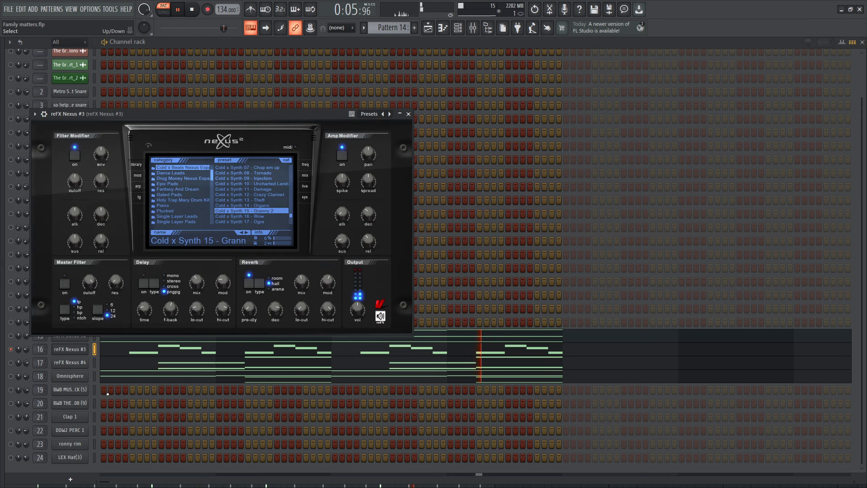
pyautogui.click(175, 352)
pyautogui.scroll(6, 149, 289)
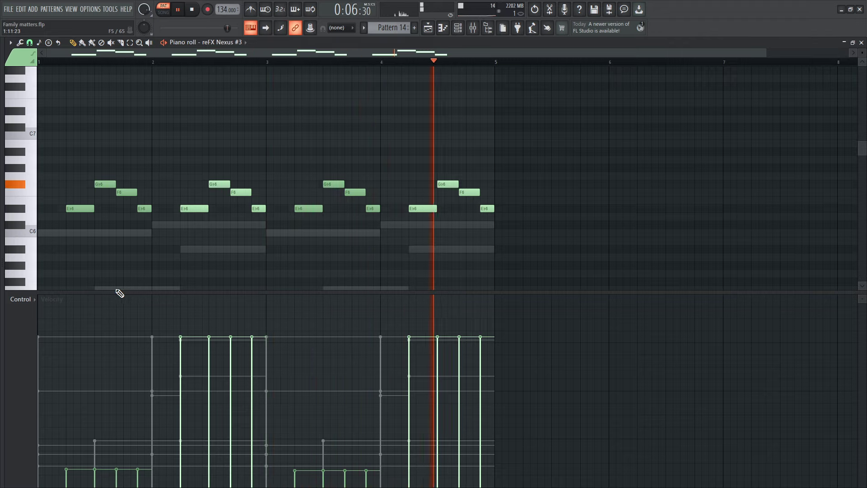
pyautogui.press('space')
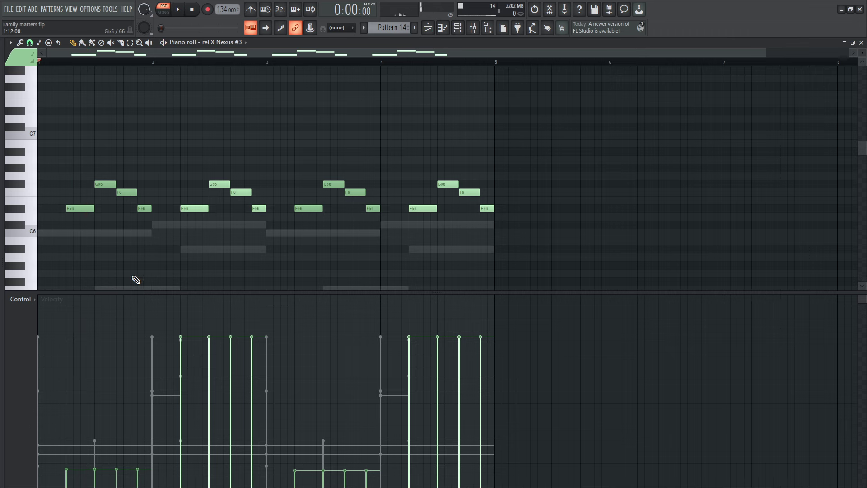
pyautogui.click(458, 28)
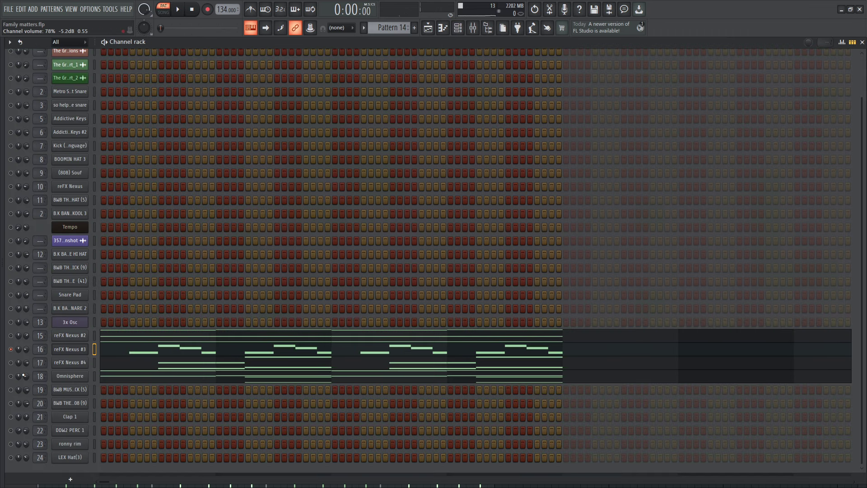
# Solo reFX Nexus #4, play its part, and inspect its Golden Horns preset.
pyautogui.click(11, 362)
pyautogui.press('space')
pyautogui.click(70, 362)
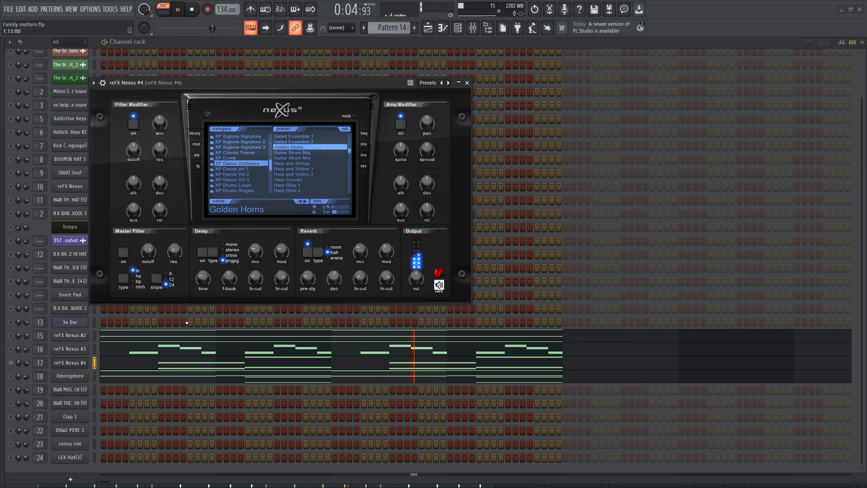
pyautogui.press('Escape')
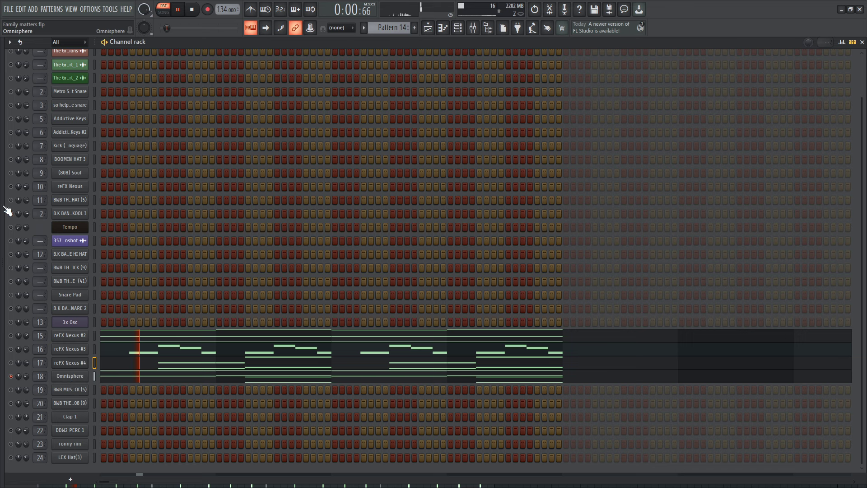
# Inspect the Omnisphere channel's ARP Solina Strings patch and turn off the channel's solo.
pyautogui.click(502, 278)
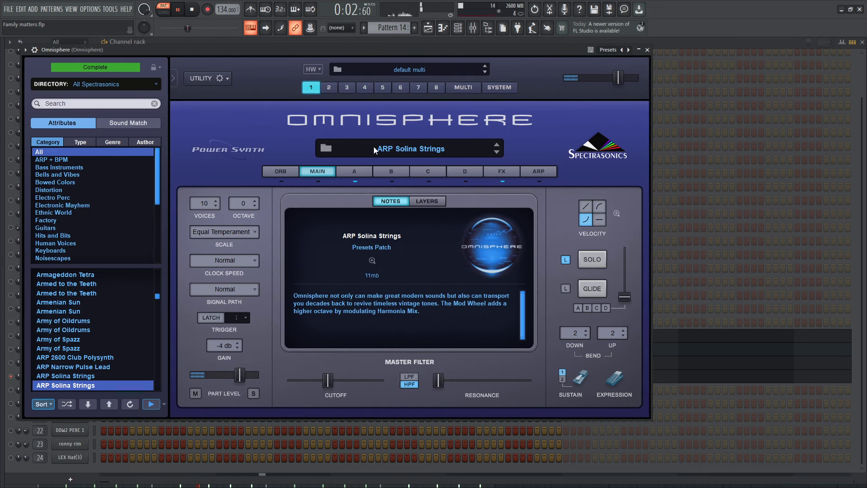
pyautogui.press('Escape')
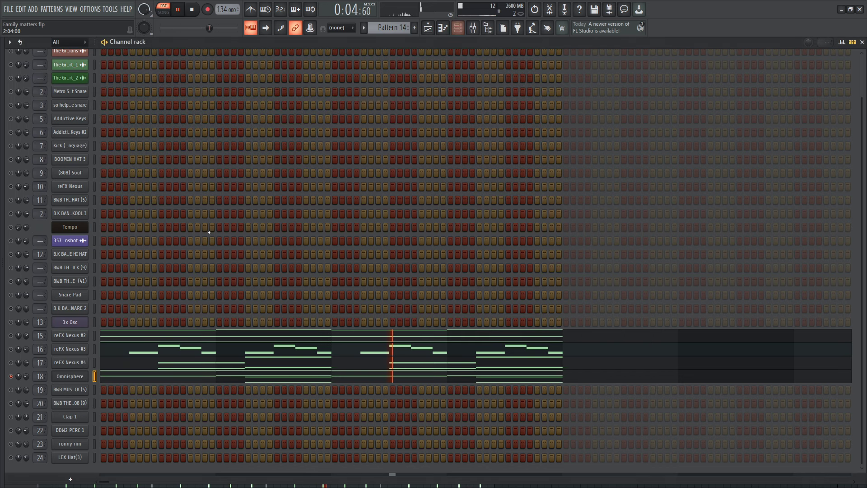
pyautogui.rightClick(12, 376)
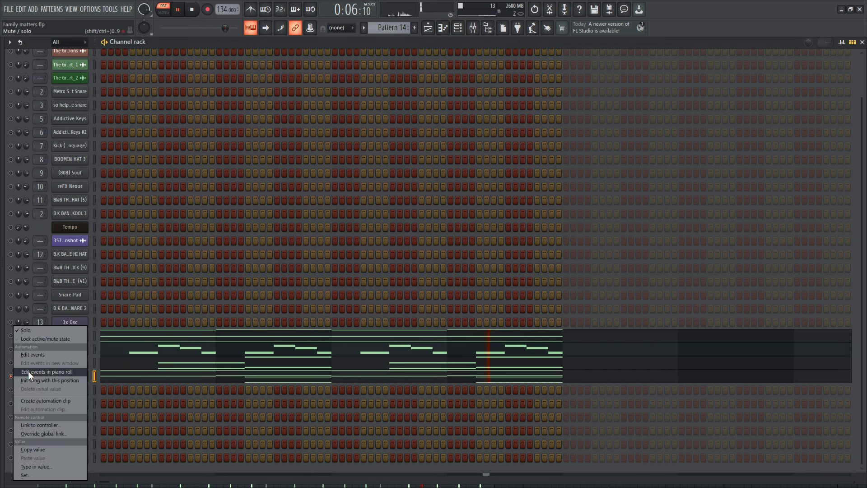
pyautogui.click(38, 332)
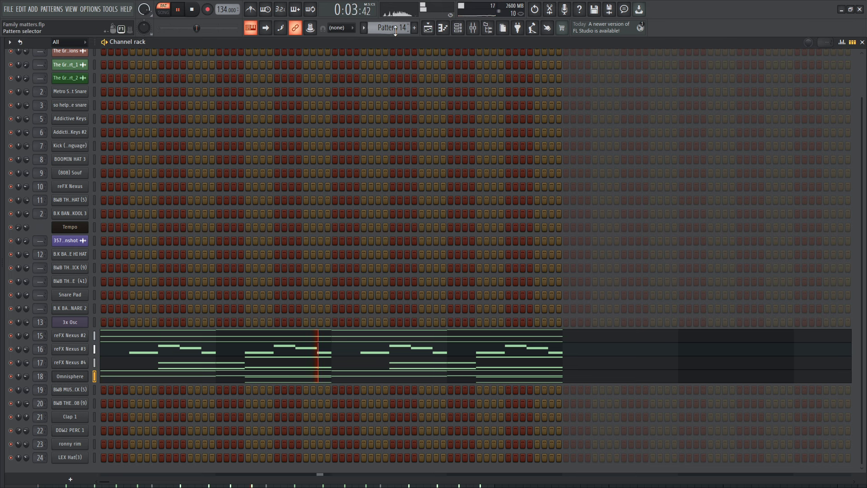
# Play all of Pattern 14's channels together, stop playback, and switch to Pattern 15.
pyautogui.click(458, 29)
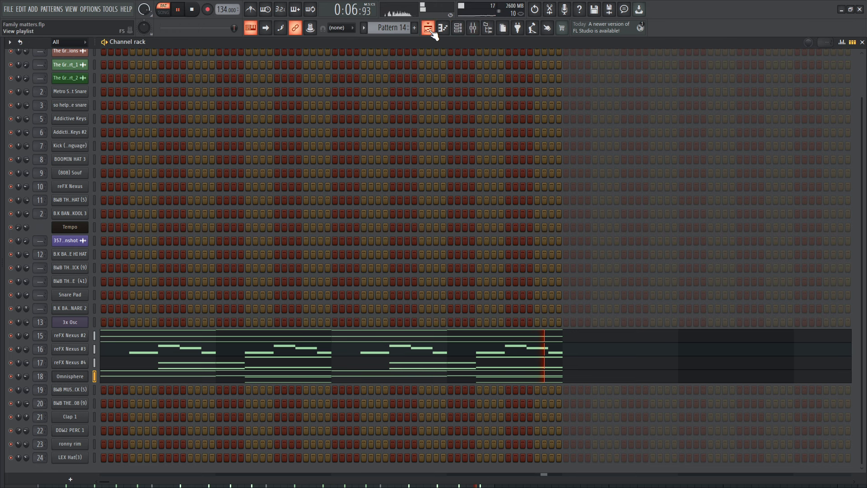
pyautogui.click(458, 29)
pyautogui.press('space')
pyautogui.click(458, 29)
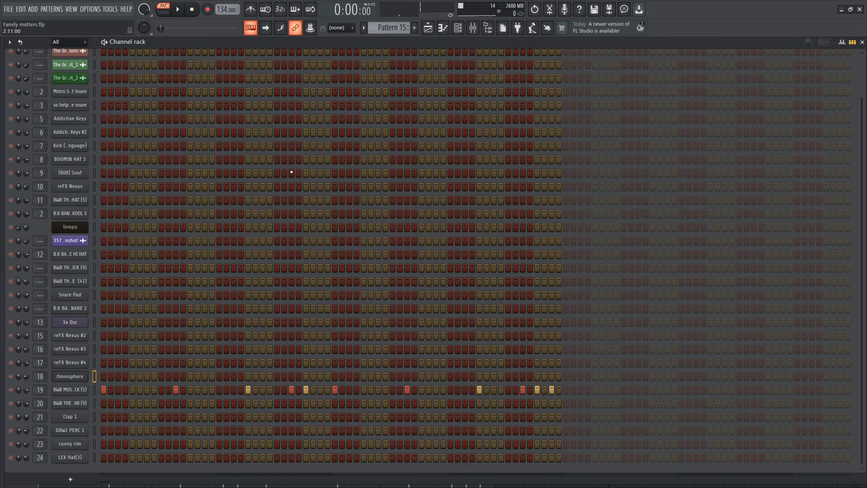
# Play the playlist arrangement in song mode from bar 151 to hear how Patterns 14 to 21 are laid out.
pyautogui.click(434, 34)
pyautogui.hscroll(-2, 505, 55)
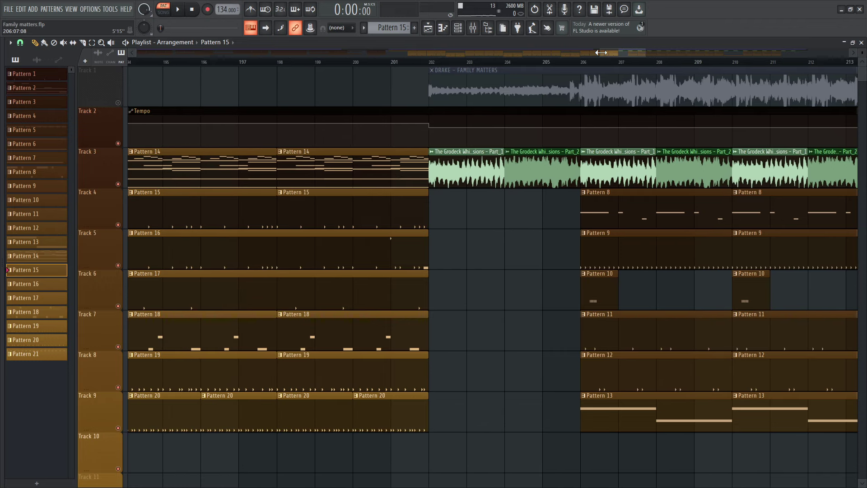
pyautogui.moveTo(601, 53); pyautogui.dragTo(376, 77)
pyautogui.click(371, 63)
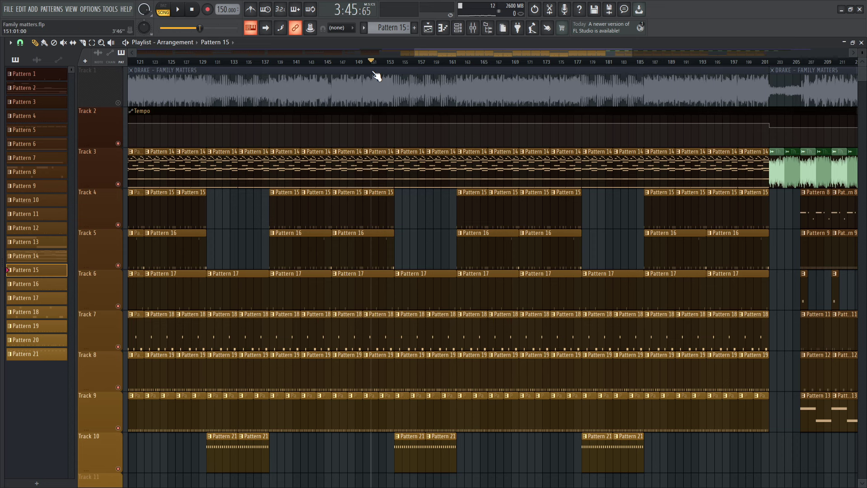
pyautogui.press('space')
pyautogui.scroll(-2, 419, 237)
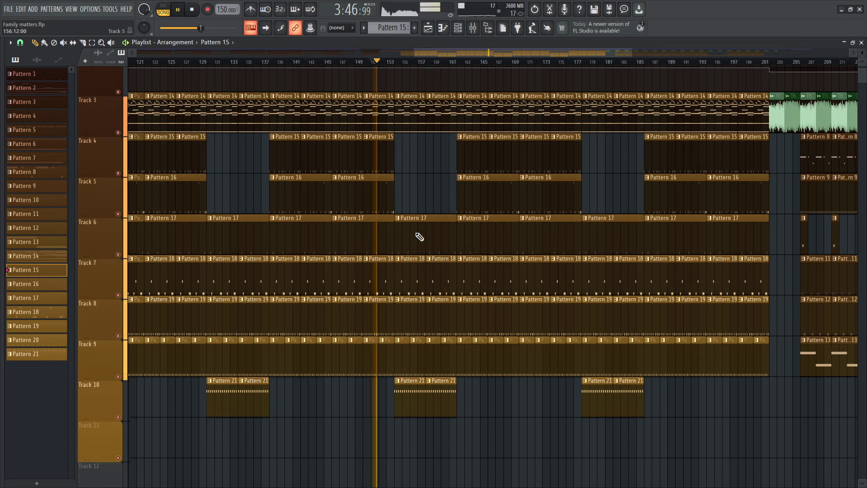
pyautogui.scroll(-1, 419, 237)
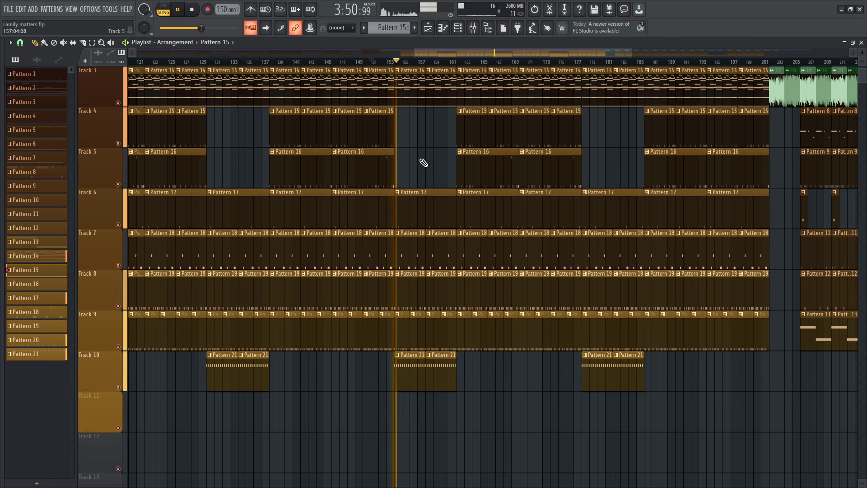
# Return to the channel rack, play Pattern 15's kick rhythm in pattern mode, and view its velocities.
pyautogui.click(442, 27)
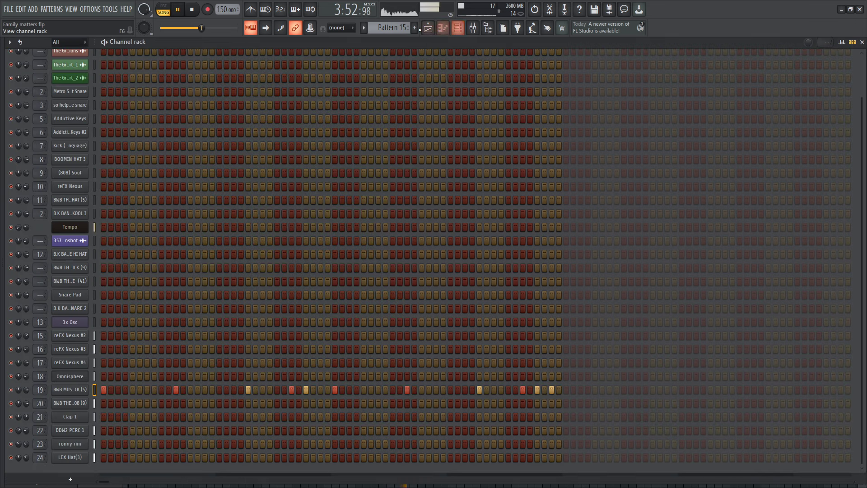
pyautogui.click(164, 9)
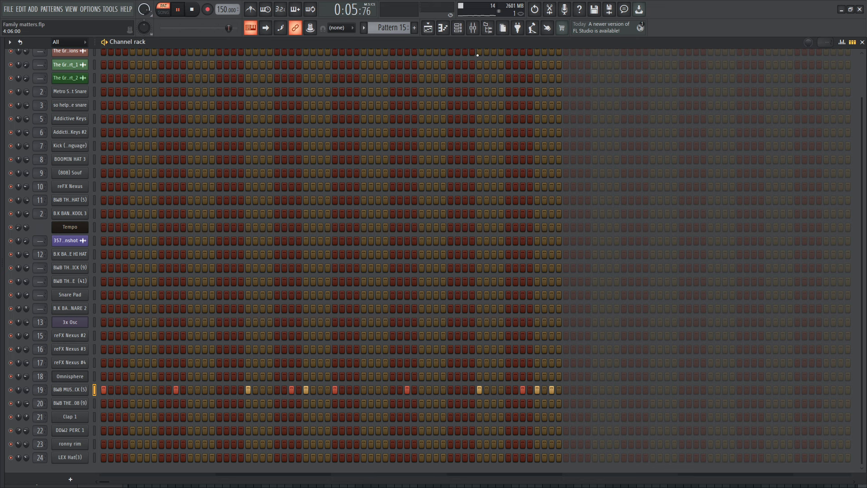
pyautogui.click(458, 28)
pyautogui.press('space')
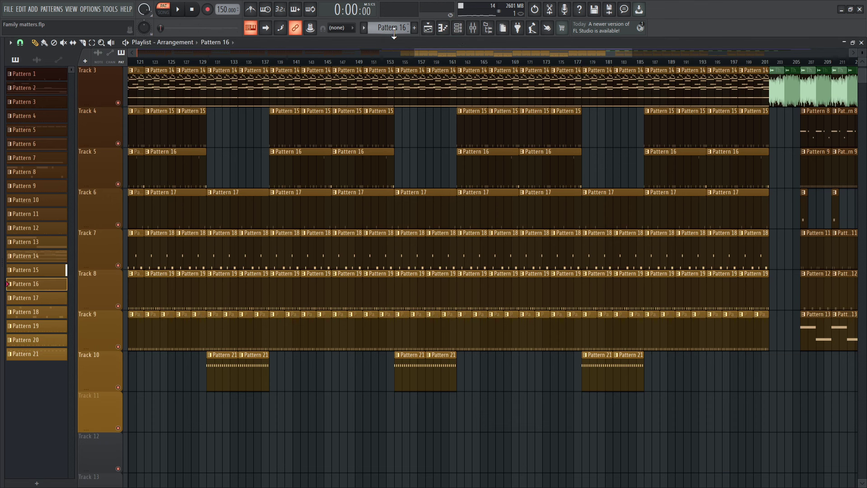
# Play Pattern 16's BWB THE WAVE 808 (9) notes in the piano roll with the full pattern in view, and switch to Pattern 17.
pyautogui.click(457, 28)
pyautogui.click(111, 406)
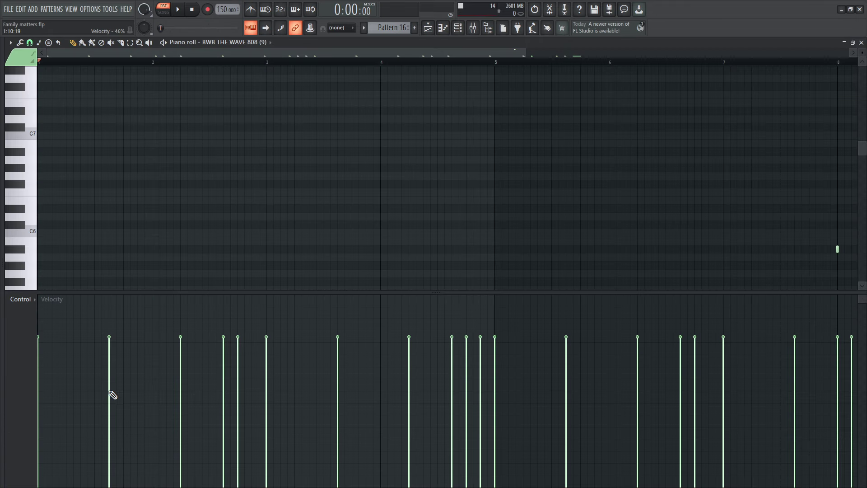
pyautogui.press('space')
pyautogui.scroll(-1, 235, 202)
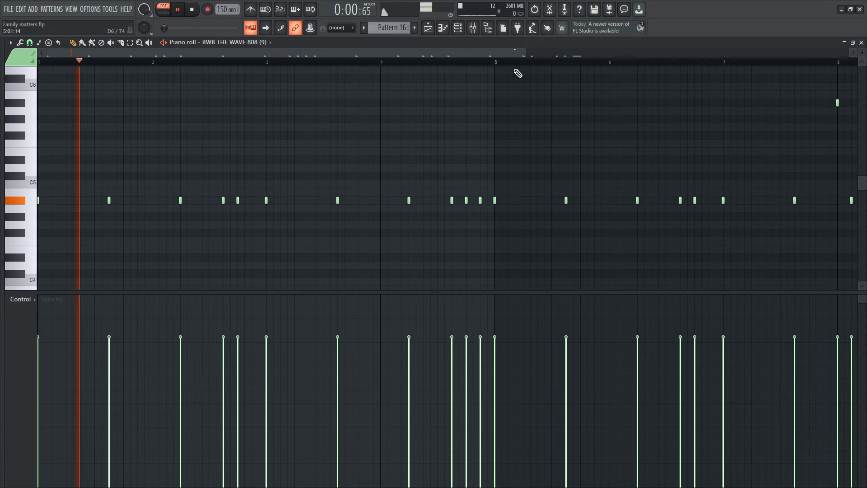
pyautogui.moveTo(524, 52); pyautogui.dragTo(781, 153)
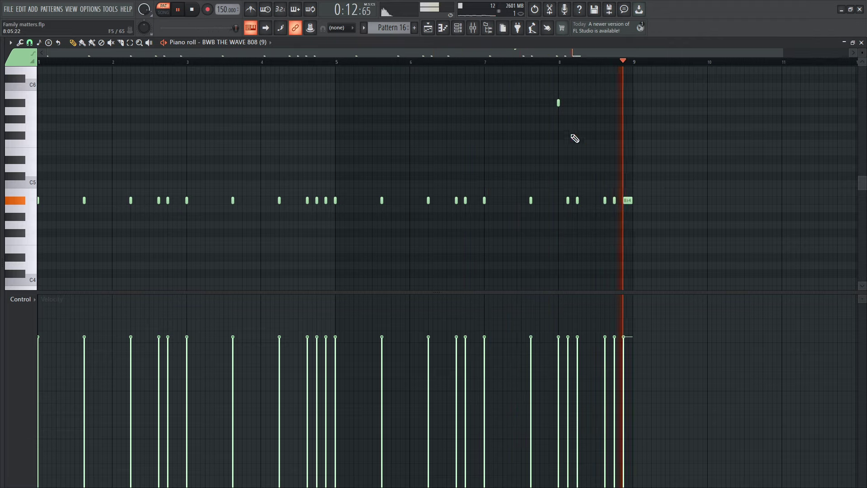
pyautogui.press('space')
pyautogui.click(457, 27)
pyautogui.scroll(1, 395, 28)
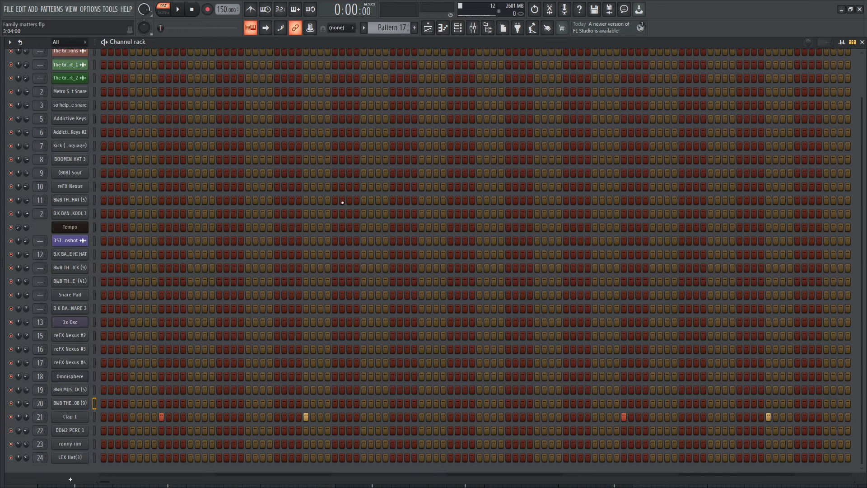
# Play Pattern 17's Clap 1 rhythm, view its velocities in the piano roll, and switch to Pattern 18 in the channel rack.
pyautogui.press('space')
pyautogui.moveTo(111, 481); pyautogui.dragTo(148, 473)
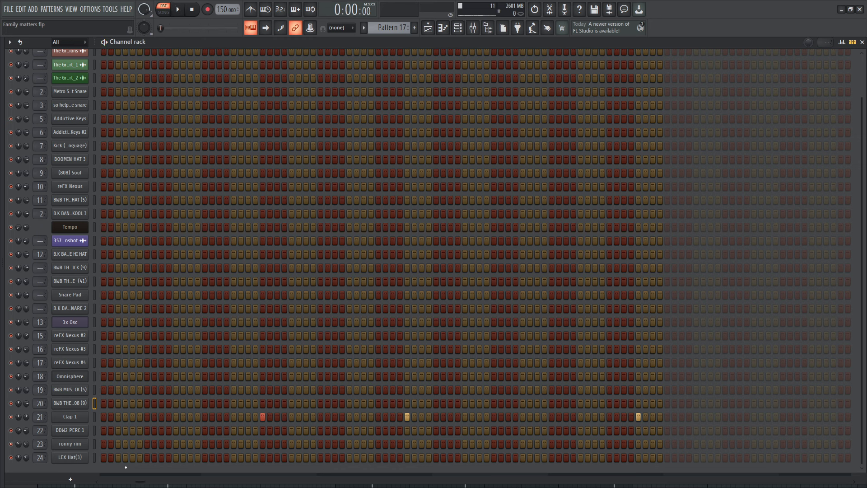
pyautogui.click(457, 28)
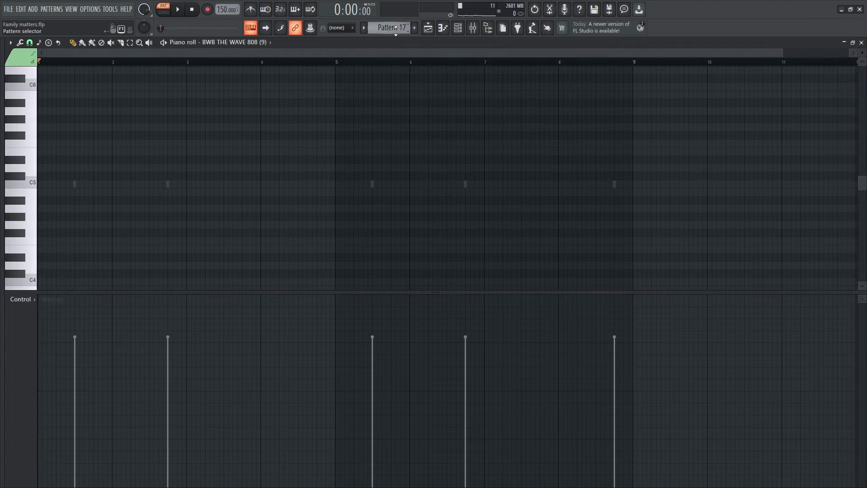
pyautogui.scroll(1, 393, 28)
pyautogui.click(457, 27)
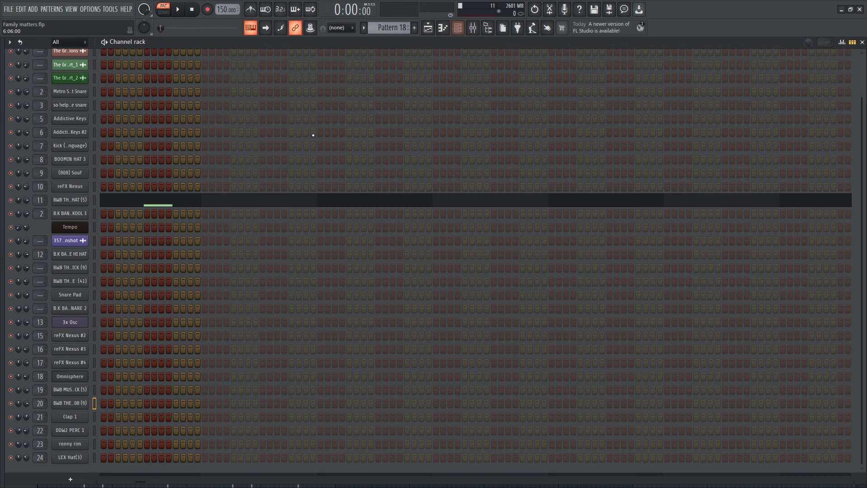
# Play Pattern 18's BWB THE WAVE OPEN HAT (5) notes in the piano roll with their velocities in view, and return to the channel rack.
pyautogui.click(121, 207)
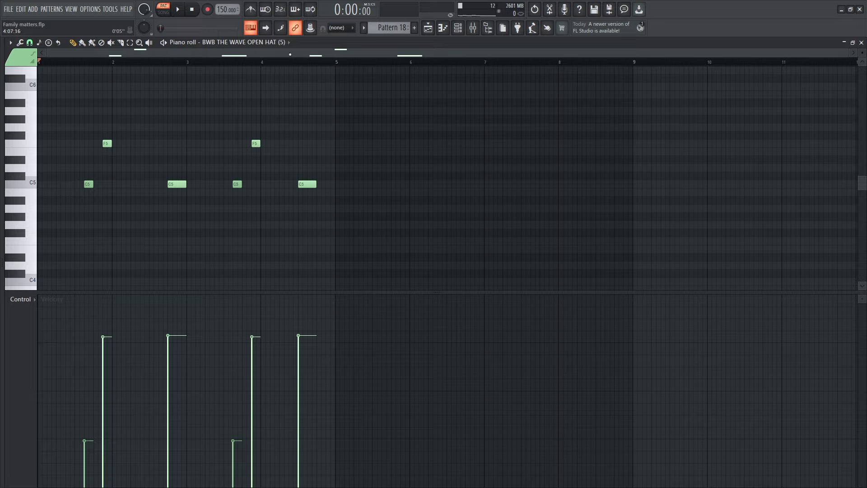
pyautogui.press('space')
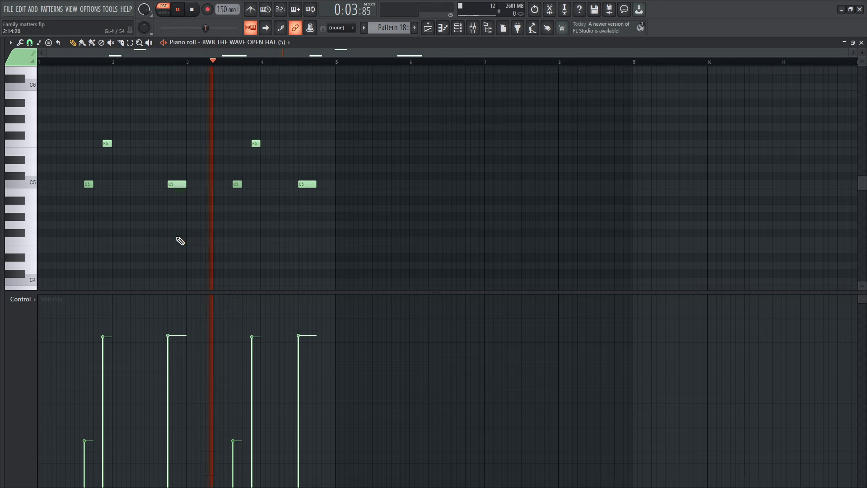
pyautogui.click(458, 27)
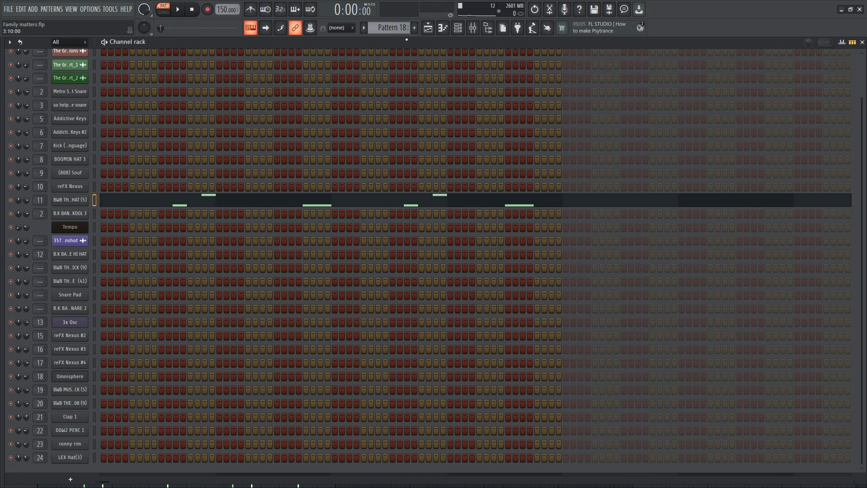
# Play Pattern 19's DDW2 PERC 1 and ronny rim rhythm, and switch to Pattern 20 with its velocities in view.
pyautogui.scroll(-1, 406, 28)
pyautogui.press('space')
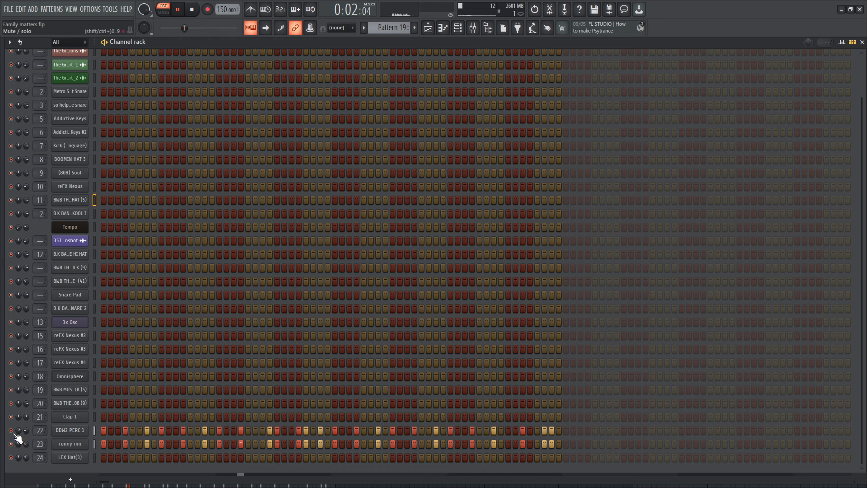
pyautogui.moveTo(18, 430); pyautogui.dragTo(18, 425)
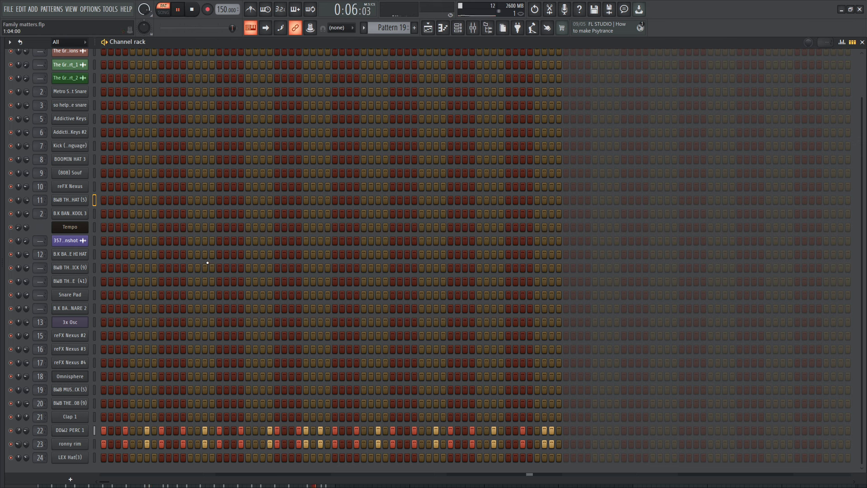
pyautogui.click(458, 28)
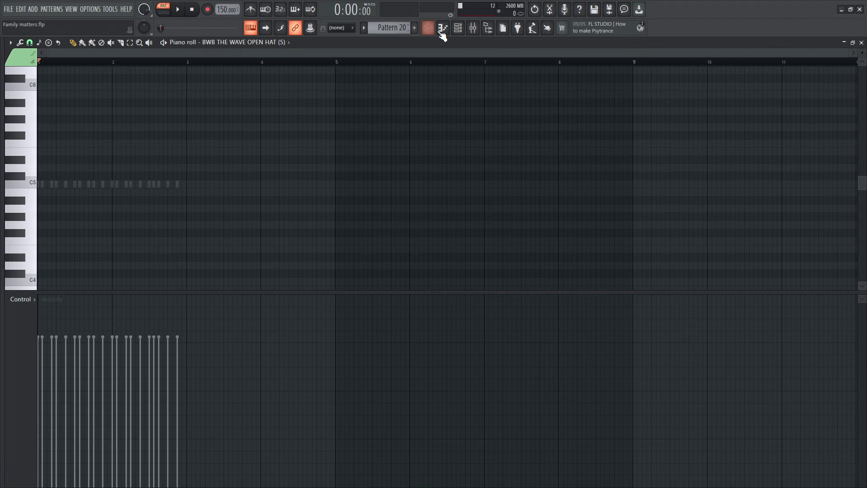
# Switch to Pattern 21 and play its BWB THE WAVE 808 (9) notes in the piano roll with their velocities in view.
pyautogui.click(461, 28)
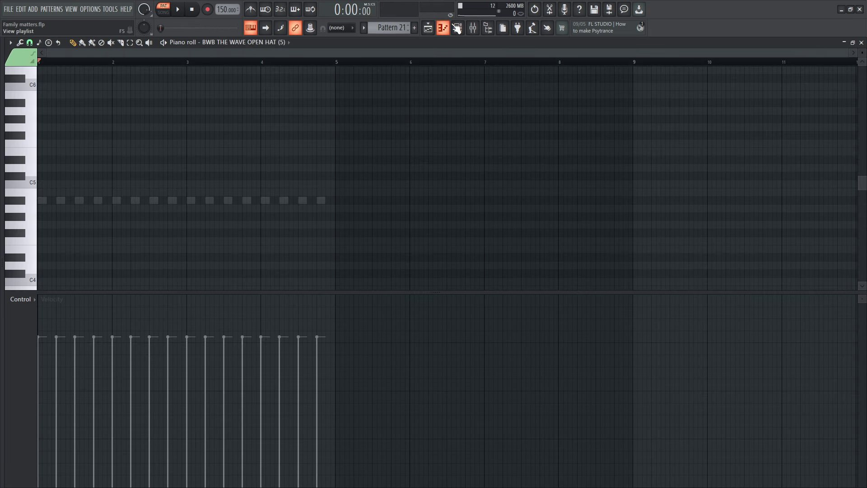
pyautogui.click(458, 28)
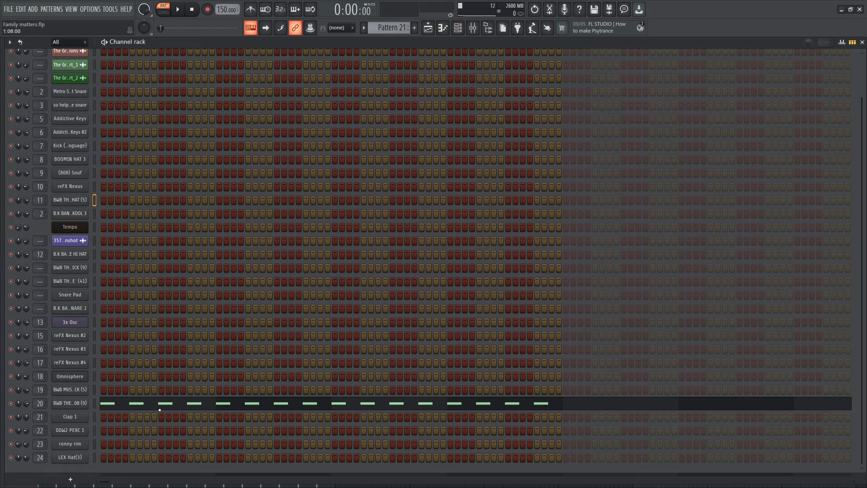
pyautogui.click(111, 408)
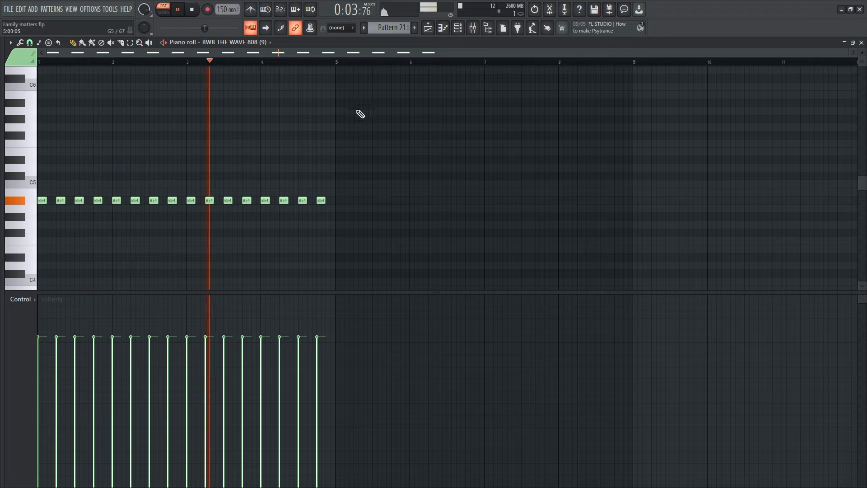
# Play the playlist arrangement in song mode from about bar 153 into the Pattern 21 clips, showing the full song length.
pyautogui.click(429, 27)
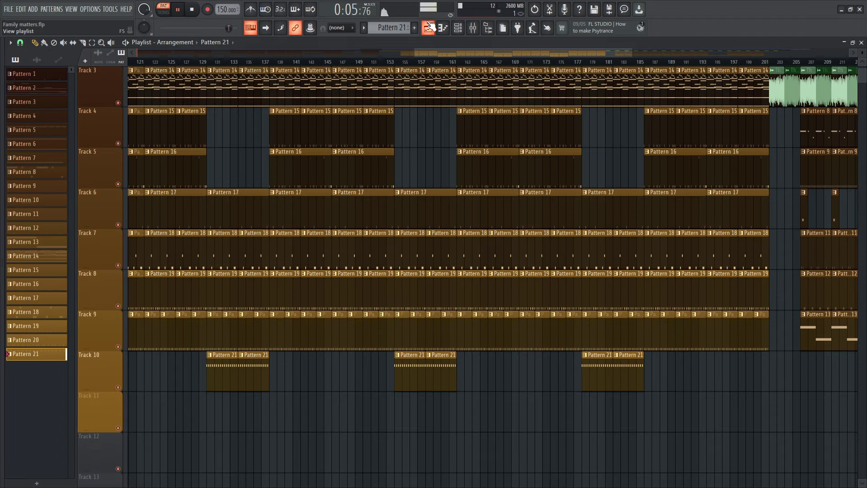
pyautogui.click(387, 62)
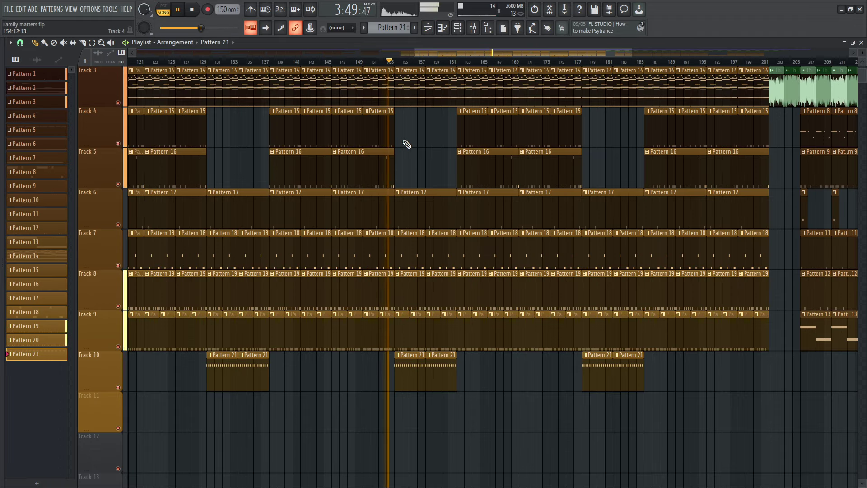
pyautogui.moveTo(415, 53); pyautogui.dragTo(138, 53)
pyautogui.scroll(-3, 573, 97)
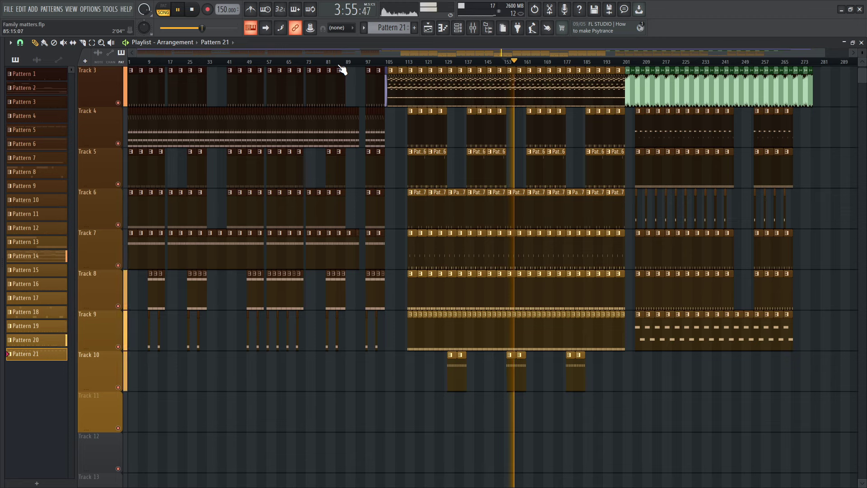
# Play the arrangement from bar 85 and from about bar 207 with the vocal and Tempo tracks in view, and stop playback.
pyautogui.click(341, 62)
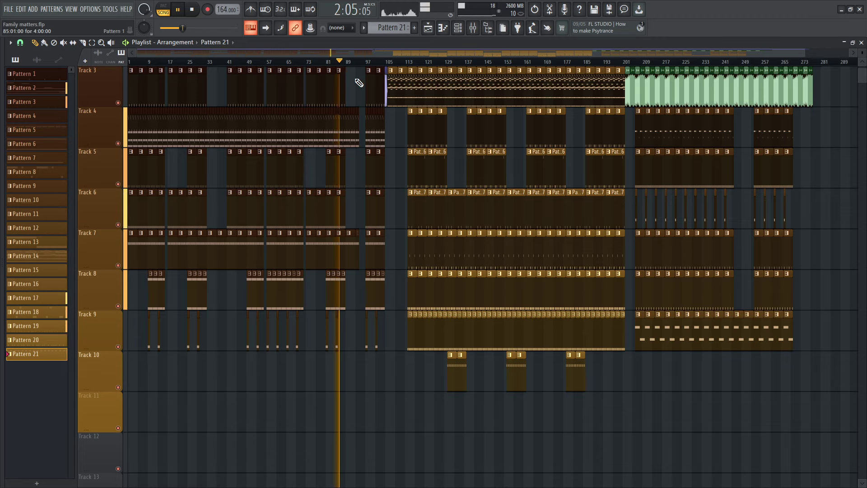
pyautogui.scroll(1, 361, 95)
pyautogui.scroll(1, 361, 95)
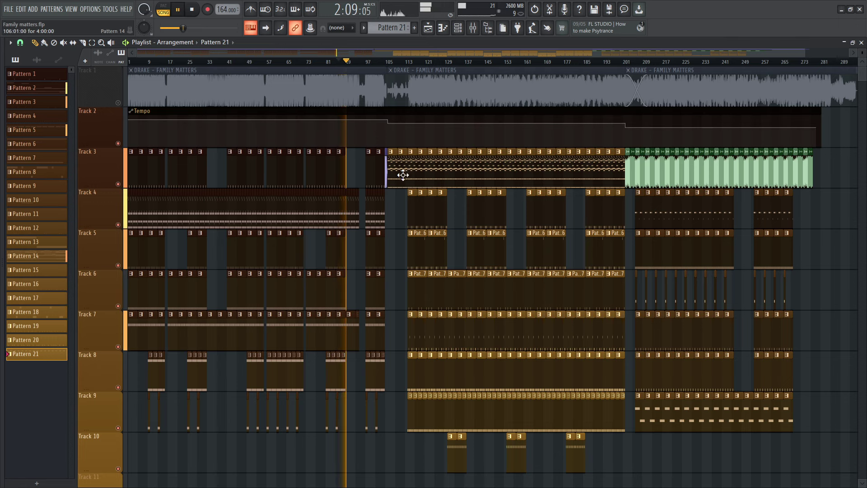
pyautogui.click(641, 62)
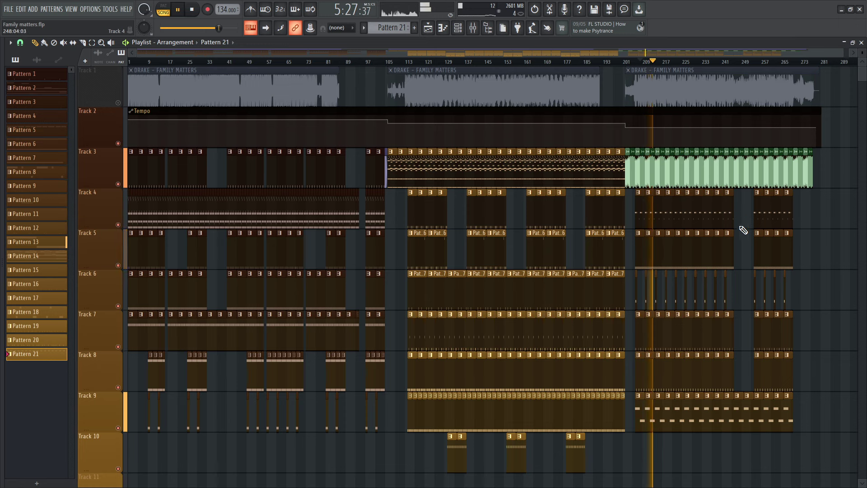
pyautogui.press('space')
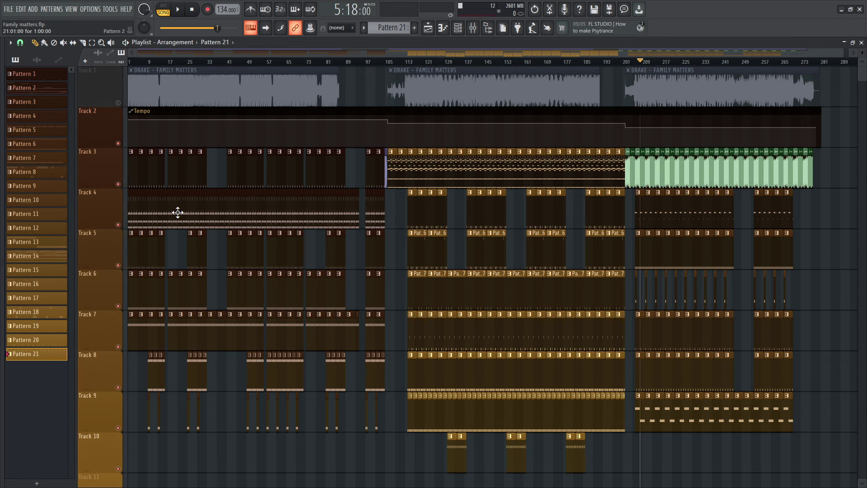